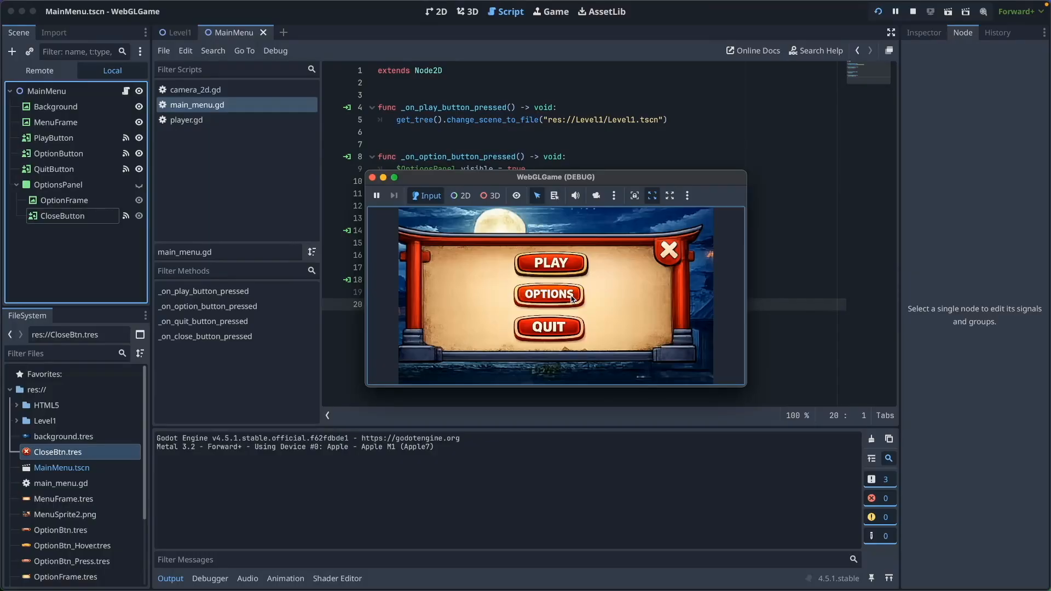
In the running menu test, close the Options panel with its red X, then choose QUIT
left_click(678, 234)
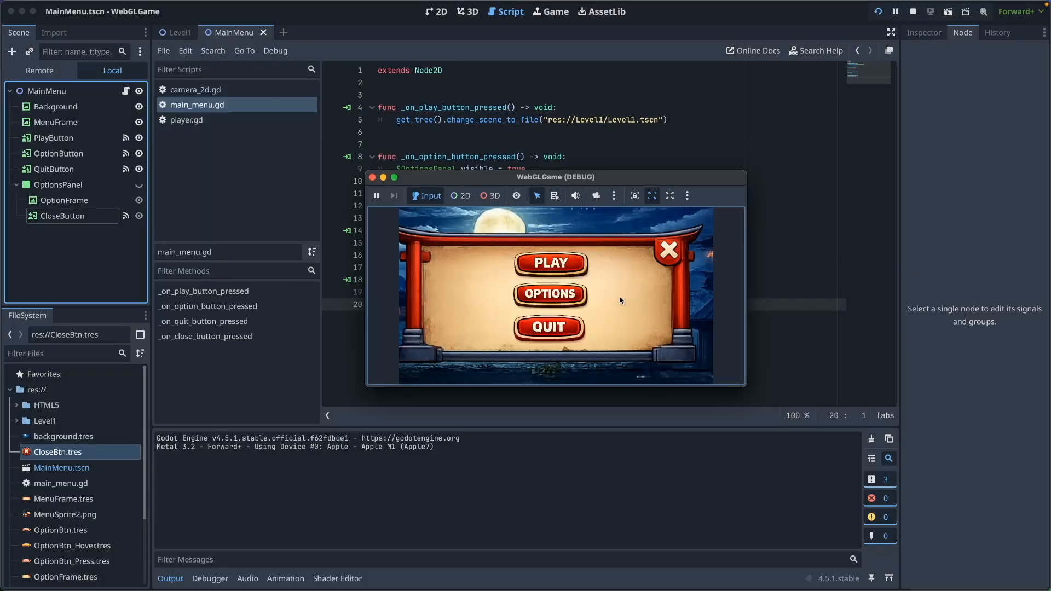
left_click(554, 327)
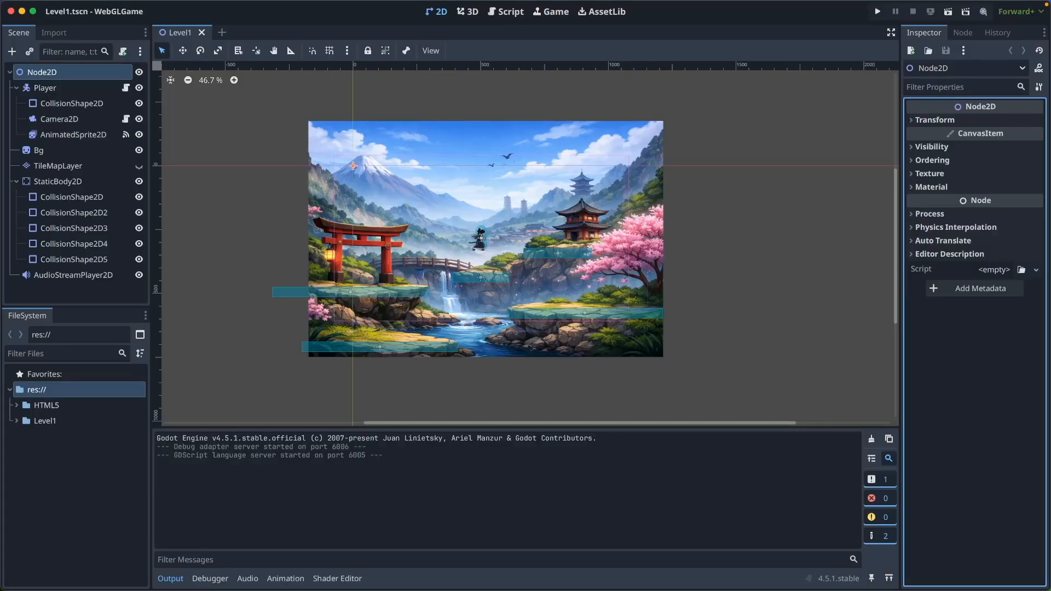
double_click(526, 198)
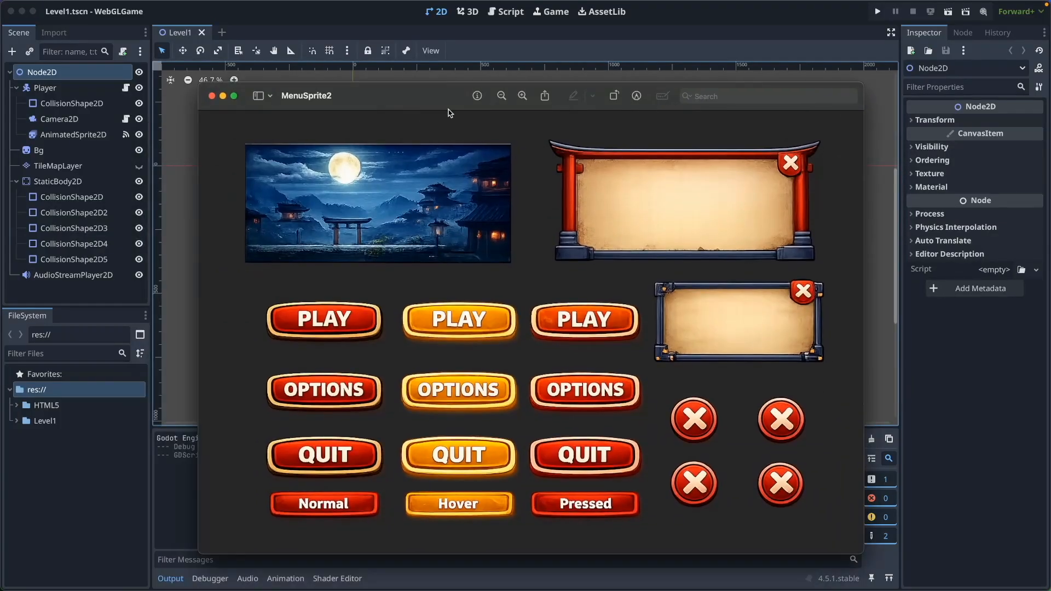
left_click_drag(448, 113, 446, 93)
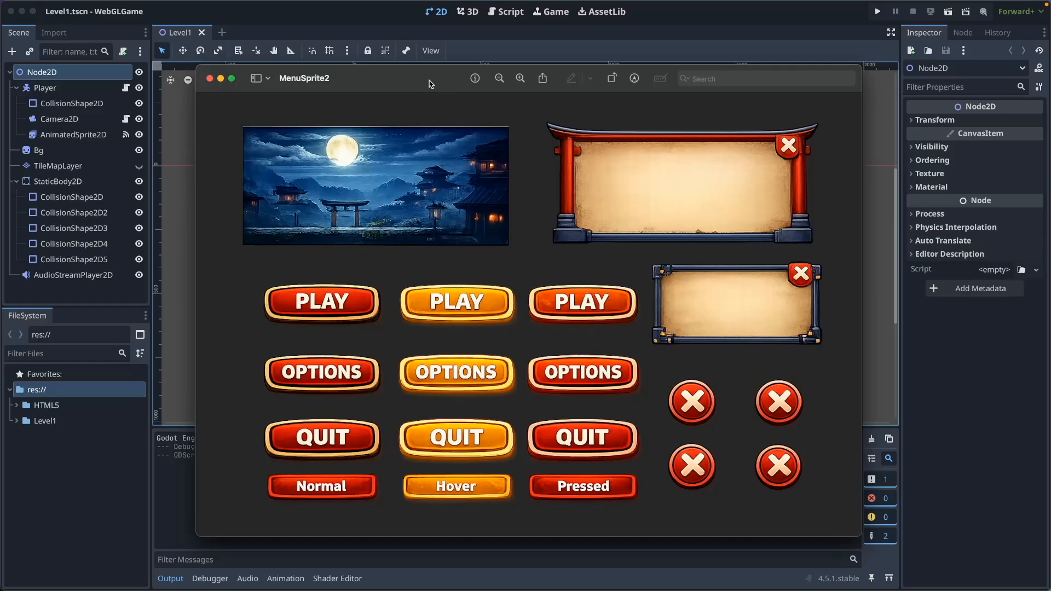
left_click(209, 78)
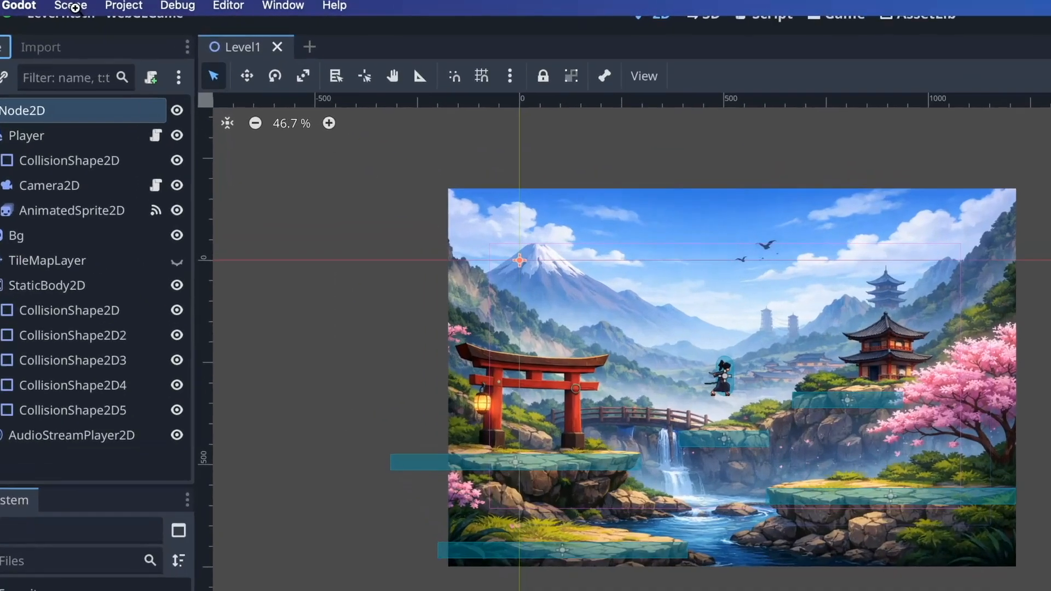
Create a new scene with a 2D root node and save it as MainMenu.tscn
left_click(75, 8)
left_click(94, 30)
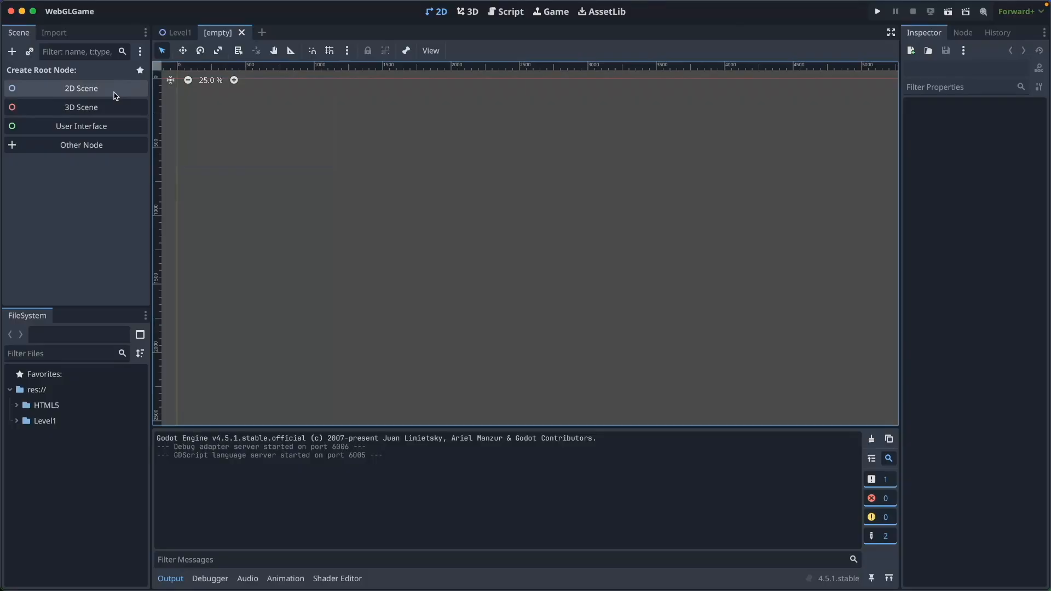
left_click(116, 96)
key("super+s")
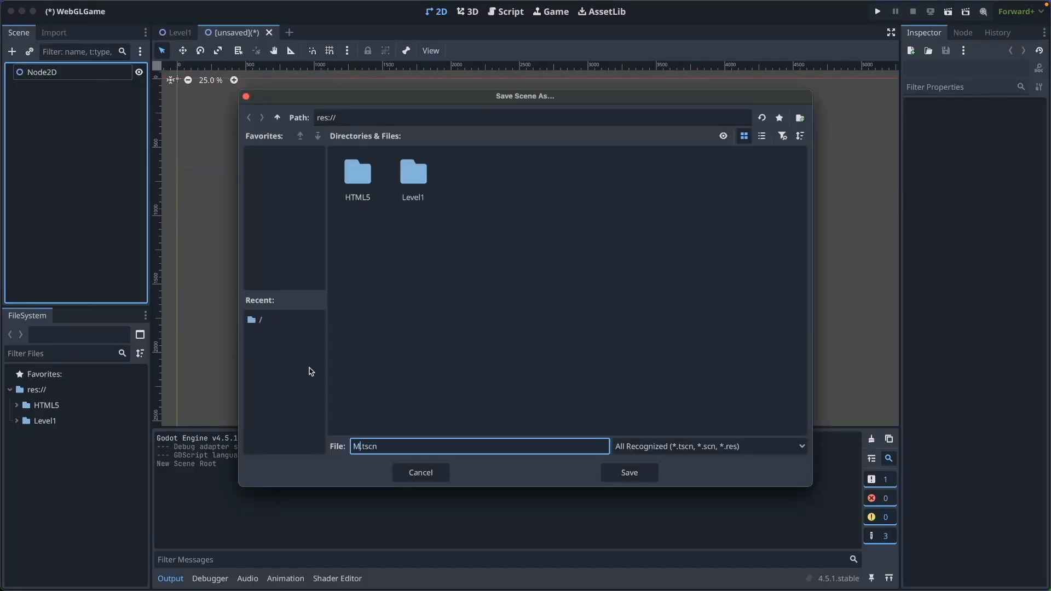
type("MainMenu")
key("Return")
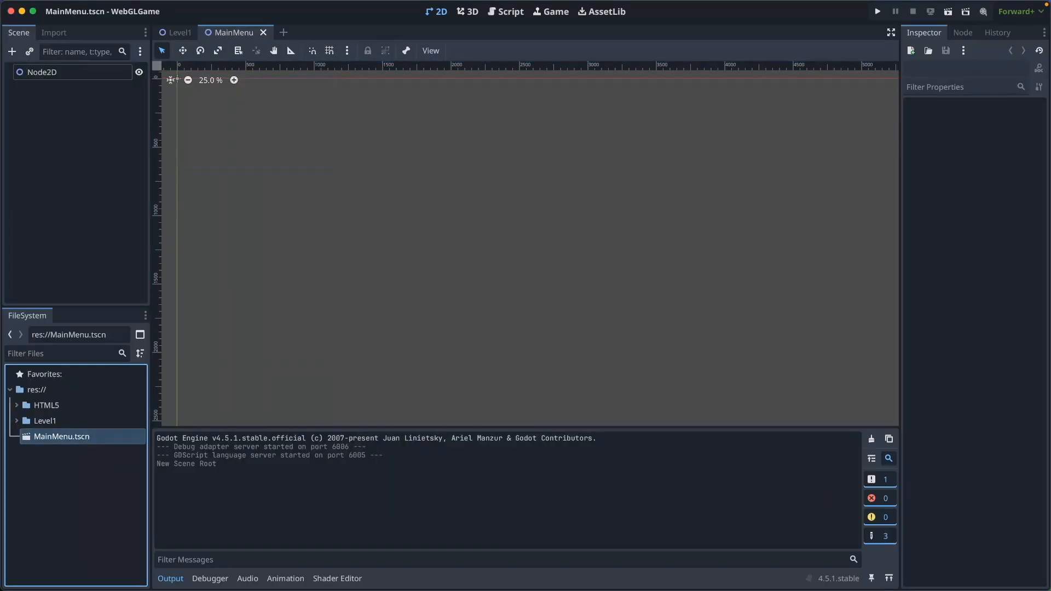
Import MenuSprite2.png into the project's FileSystem
key("super+Tab")
left_click_drag(535, 150, 534, 115)
left_click(532, 164)
left_click_drag(104, 506, 103, 506)
Add a TextureRect child under Node2D and rename it Background
left_click(75, 72)
left_click(11, 51)
type("texturerect")
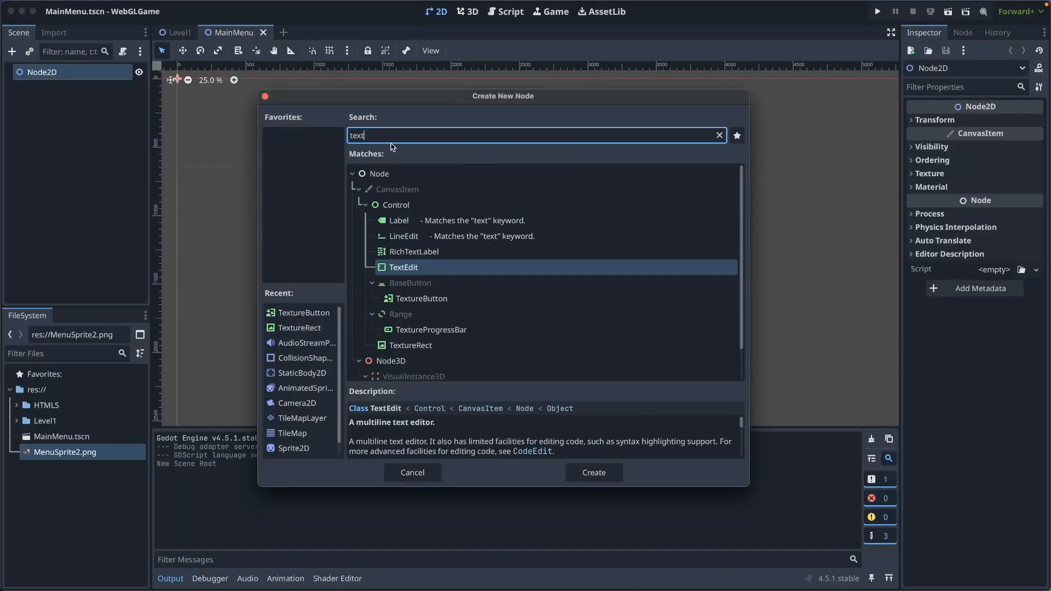
left_click(452, 262)
left_click(569, 472)
double_click(66, 89)
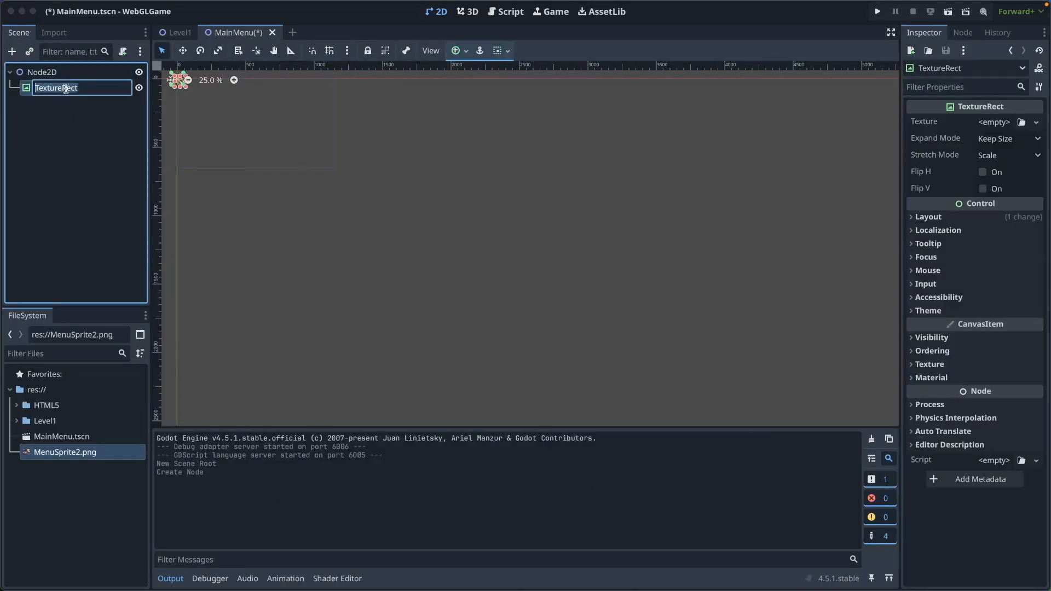
key("Return")
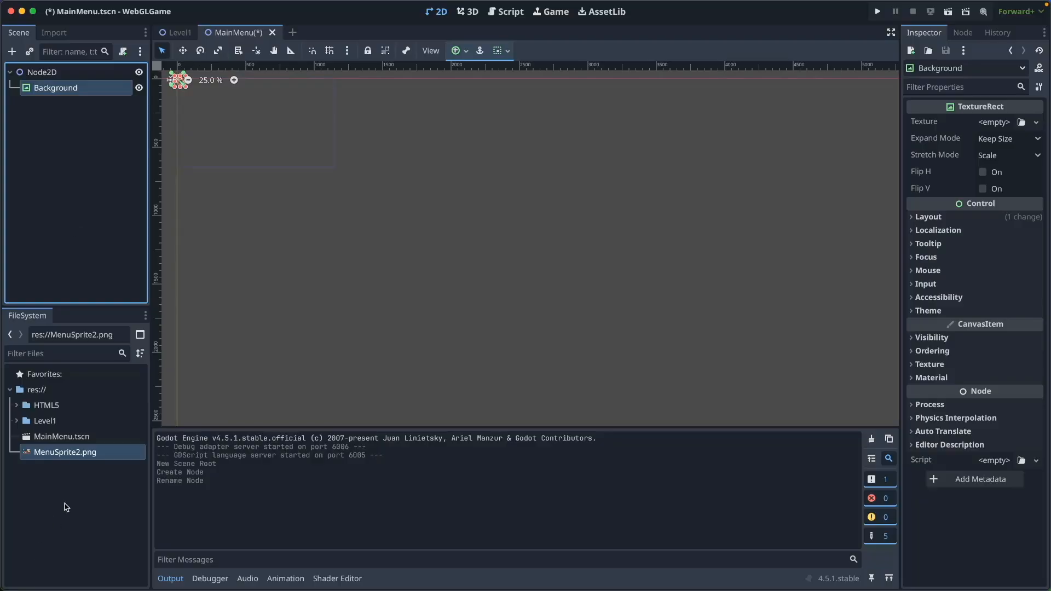
Create a new AtlasTexture resource in res:// saved as background.tres
right_click(74, 390)
mouse_move(219, 402)
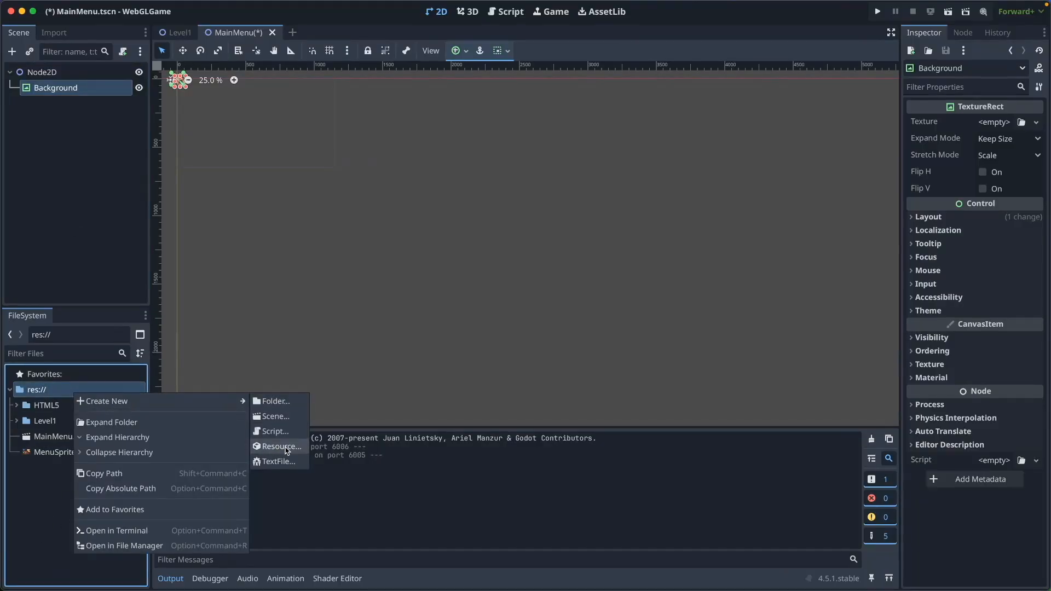
left_click(282, 447)
type("atlas")
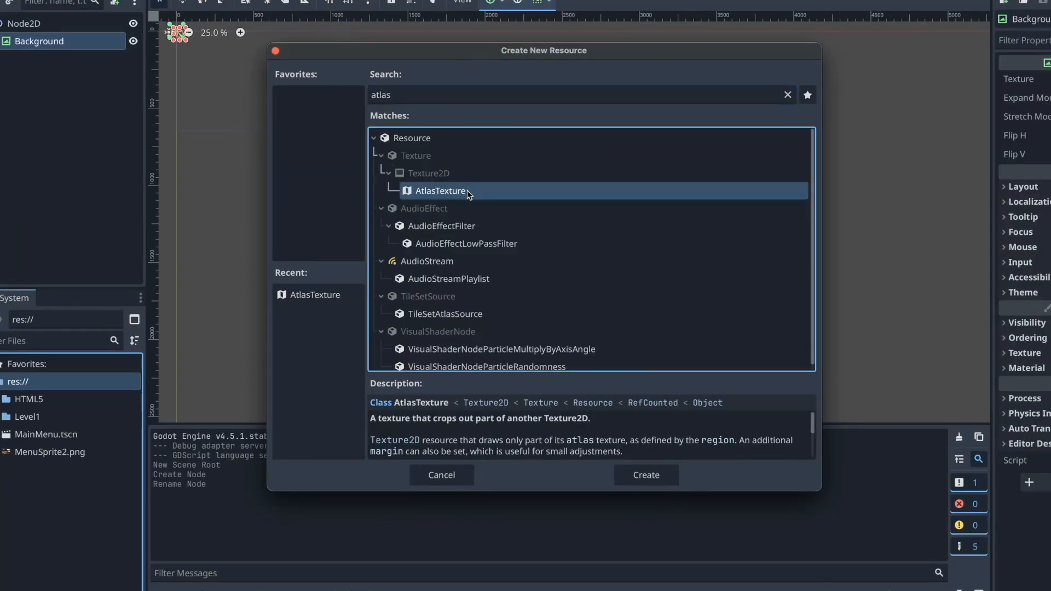
left_click(658, 481)
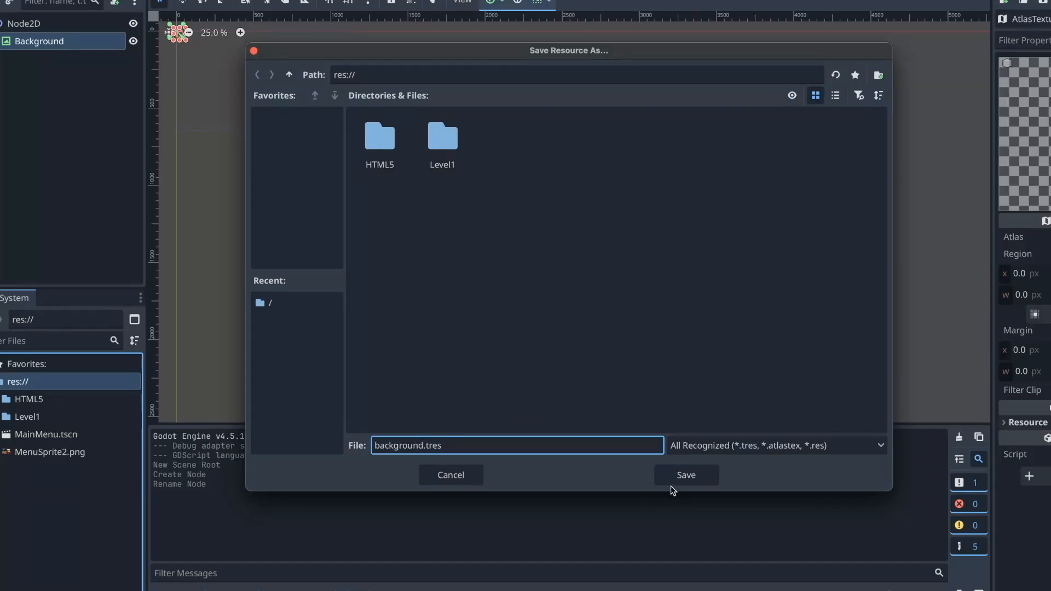
left_click(655, 474)
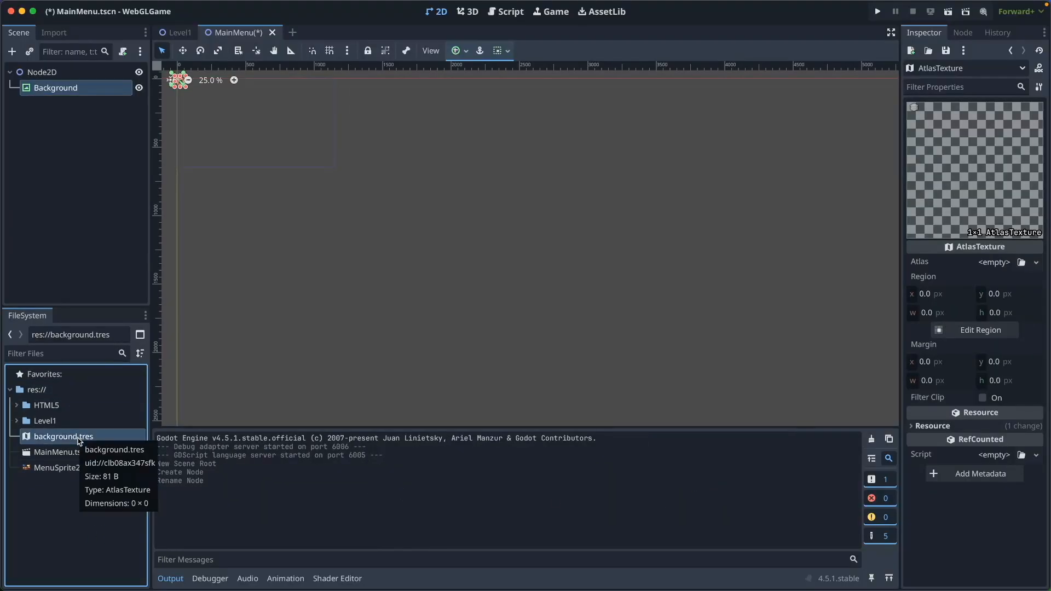
Use MenuSprite2.png as the atlas and auto-slice its region to the moonlit night scene
left_click(1021, 263)
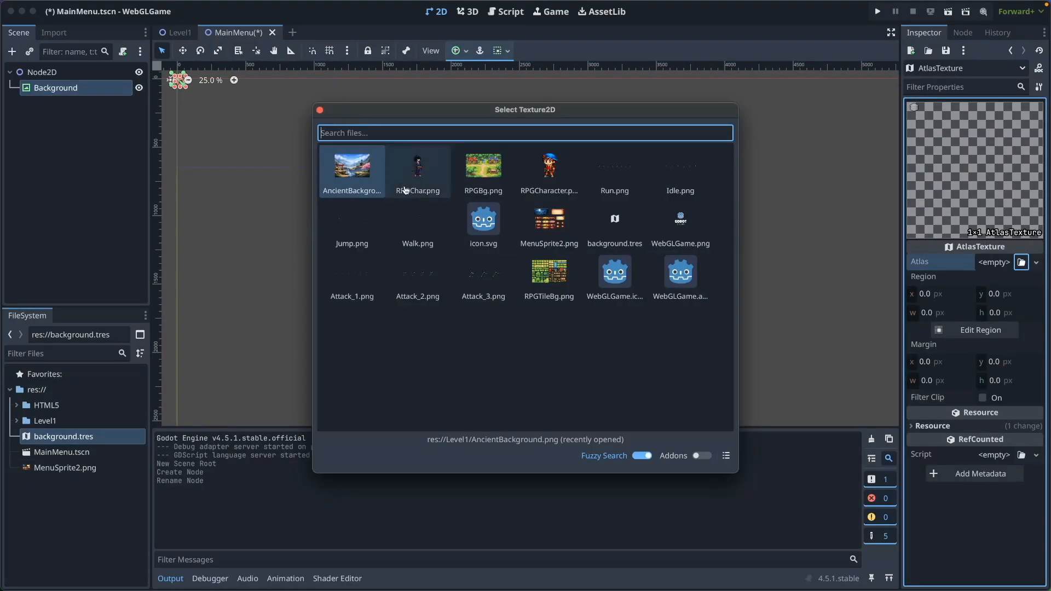
double_click(556, 244)
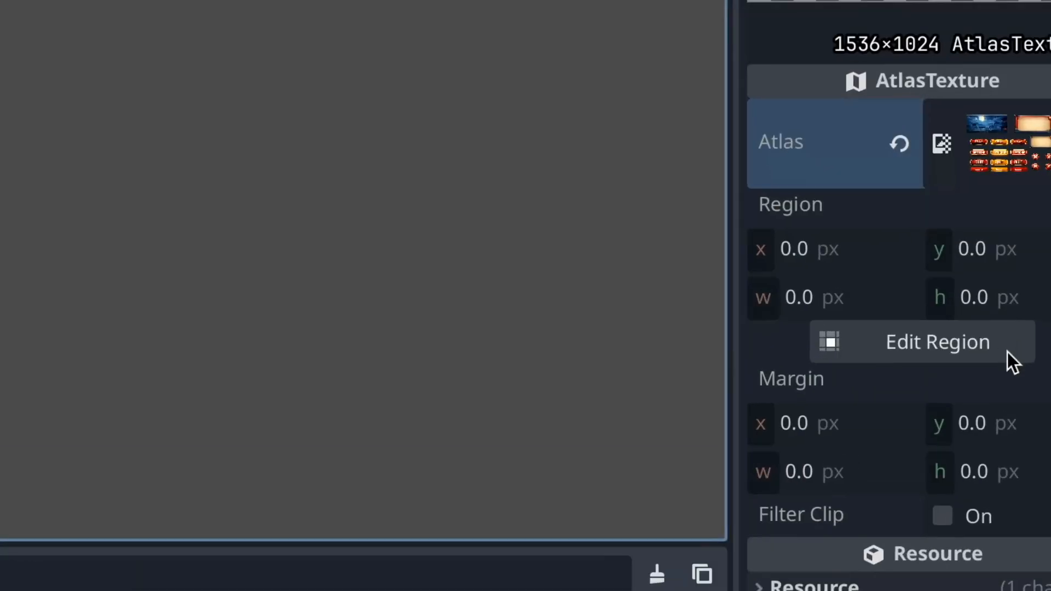
left_click(980, 348)
left_click(308, 140)
left_click(306, 207)
left_click(563, 298)
left_click(500, 421)
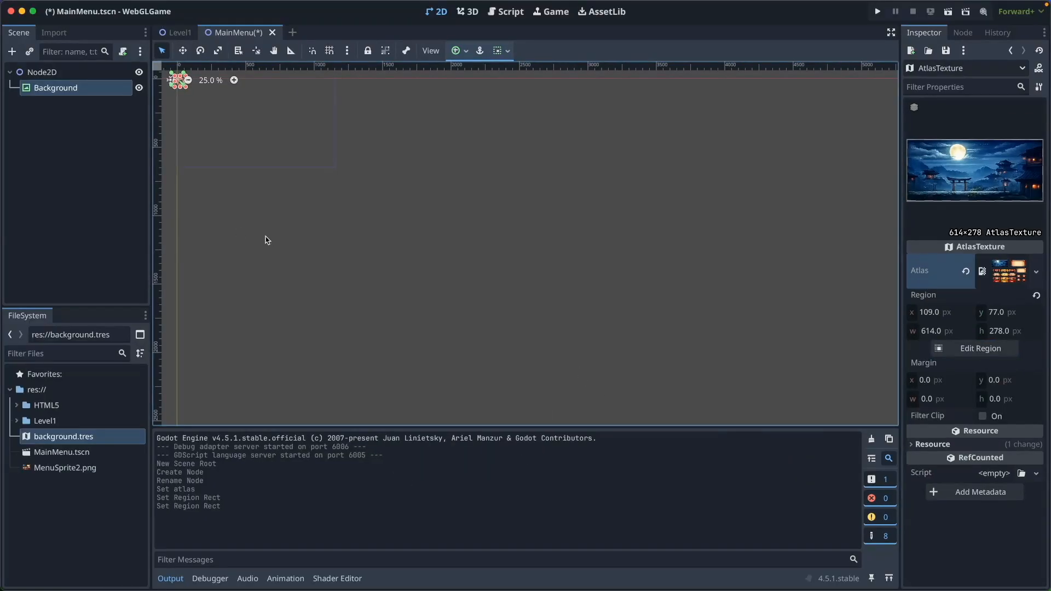
Give Background Full Rect anchors and background.tres as its texture
middle_click_drag(266, 236, 455, 378)
left_click(69, 89)
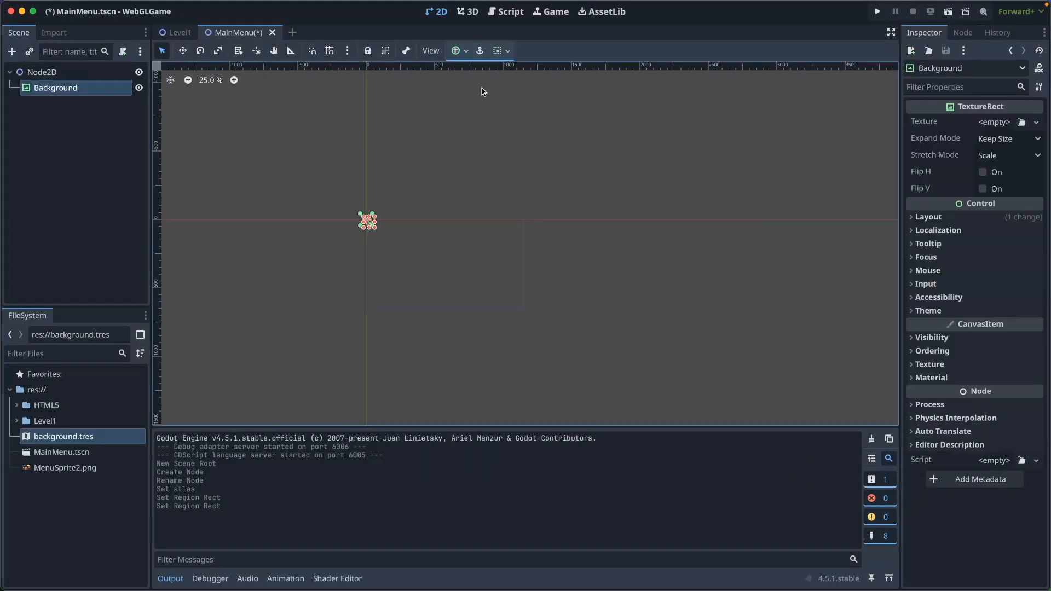
left_click(468, 53)
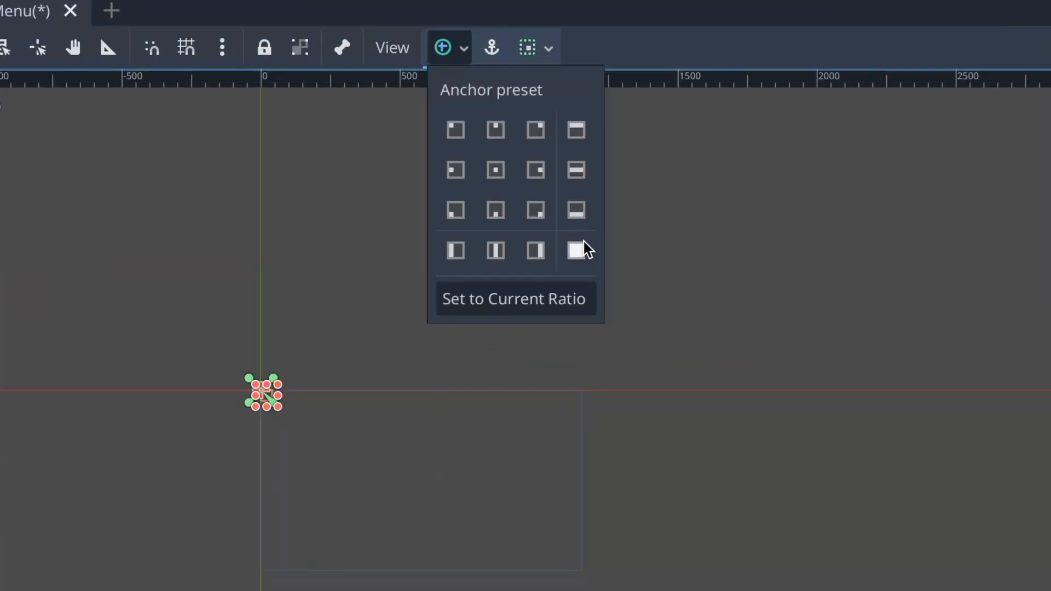
left_click(580, 247)
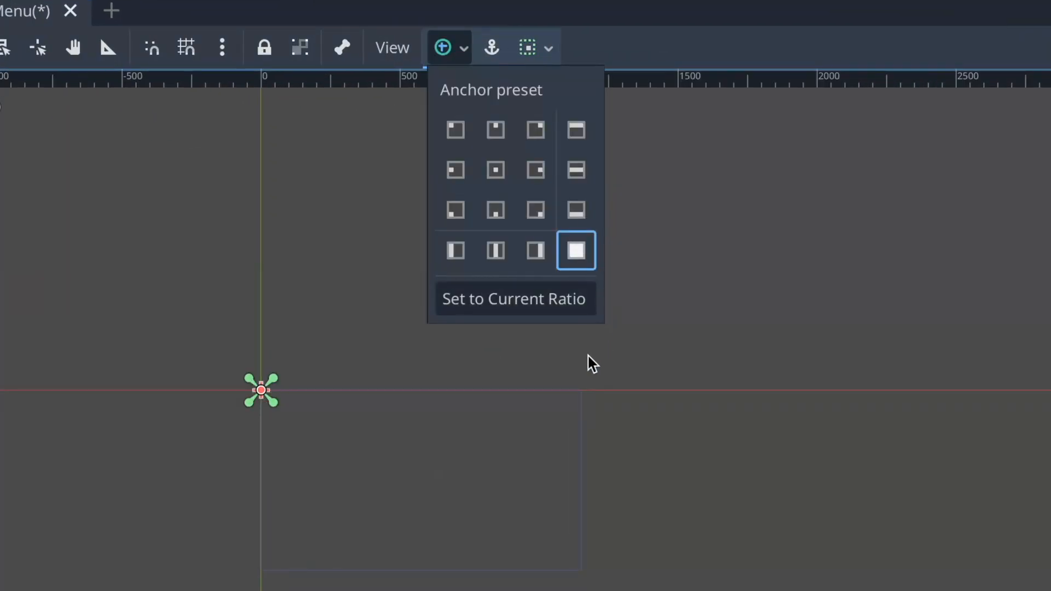
left_click(555, 352)
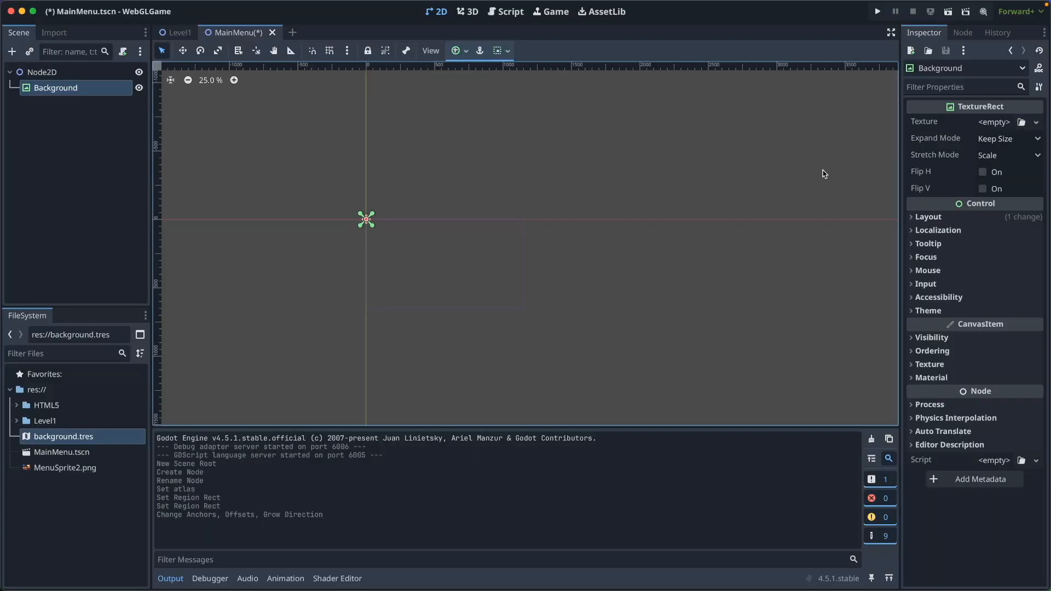
left_click(1021, 121)
double_click(627, 234)
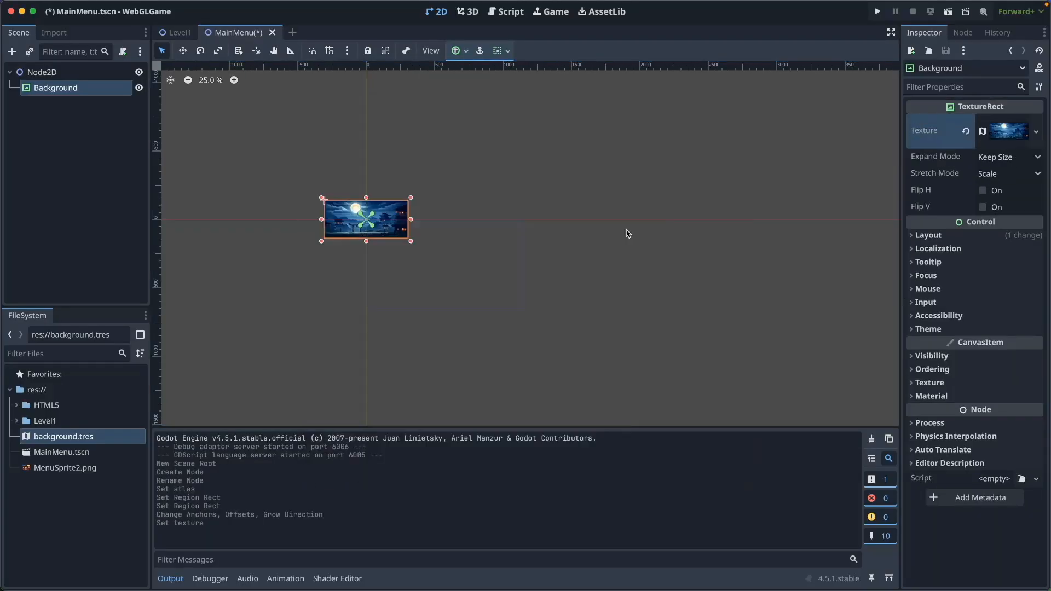
left_click(458, 50)
left_click(521, 150)
left_click(460, 236)
Resize Background to 1572×712 at (-217, -47) so it covers the scene
left_click_drag(405, 235, 576, 203)
left_click_drag(530, 235, 488, 247)
left_click_drag(537, 214, 557, 206, "shift")
left_click_drag(511, 259, 496, 270)
left_click_drag(541, 216, 566, 204, "shift")
mouse_move(512, 243)
left_mouse_down()
mouse_move(499, 252)
mouse_move(511, 247)
left_mouse_up()
left_click(118, 262)
left_click(62, 74)
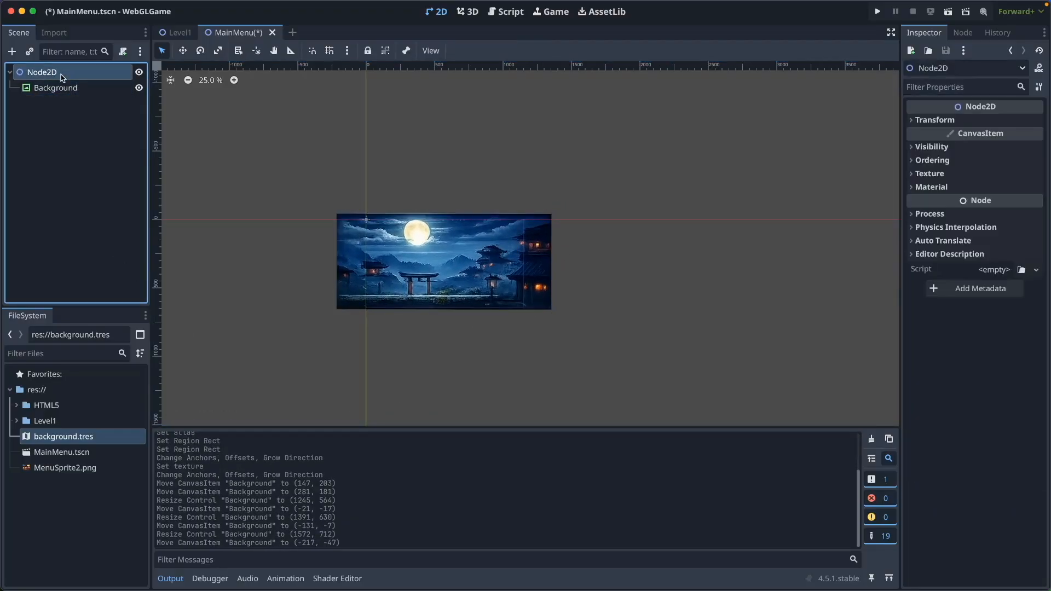
Add a second TextureRect child to the scene
left_click(12, 52)
key("Return")
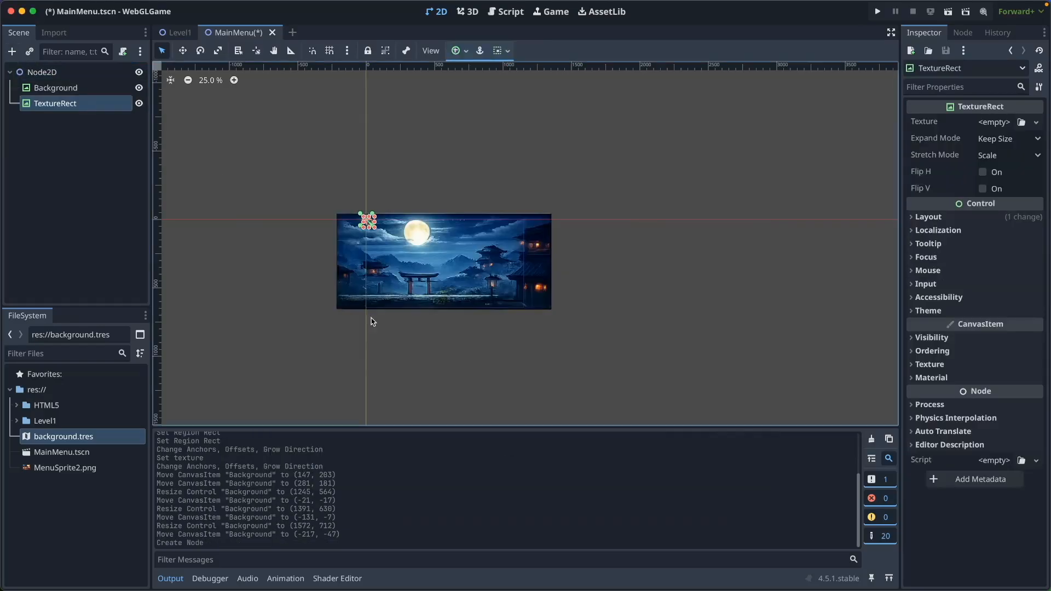
left_click(1021, 123)
key("Escape")
Duplicate background.tres as MenuFrame.tres and crop its region to the large torii frame
left_click(77, 437)
right_click(77, 436)
left_click(88, 481)
type("MenuFrame")
key("Return")
left_click(63, 467)
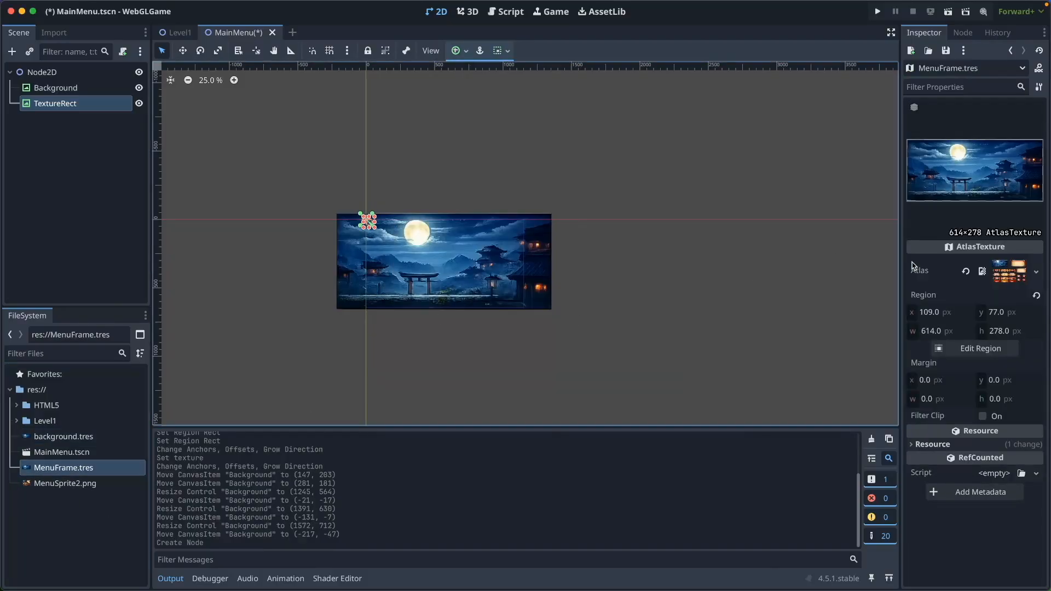
left_click(974, 348)
scroll(596, 307, "right", 6)
scroll(596, 307, "up", 5)
scroll(596, 307, "left", 2)
scroll(596, 307, "down", 1)
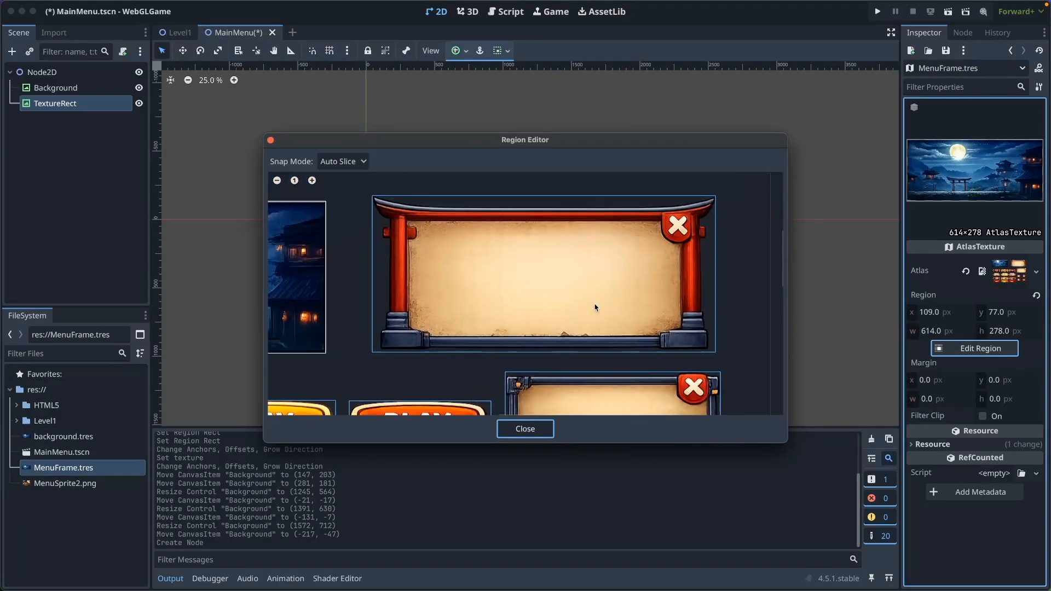
left_click(565, 294)
left_click(525, 428)
Give the TextureRect MenuFrame.tres, Center anchors, and size 929×424 at (99, 69)
left_click(55, 103)
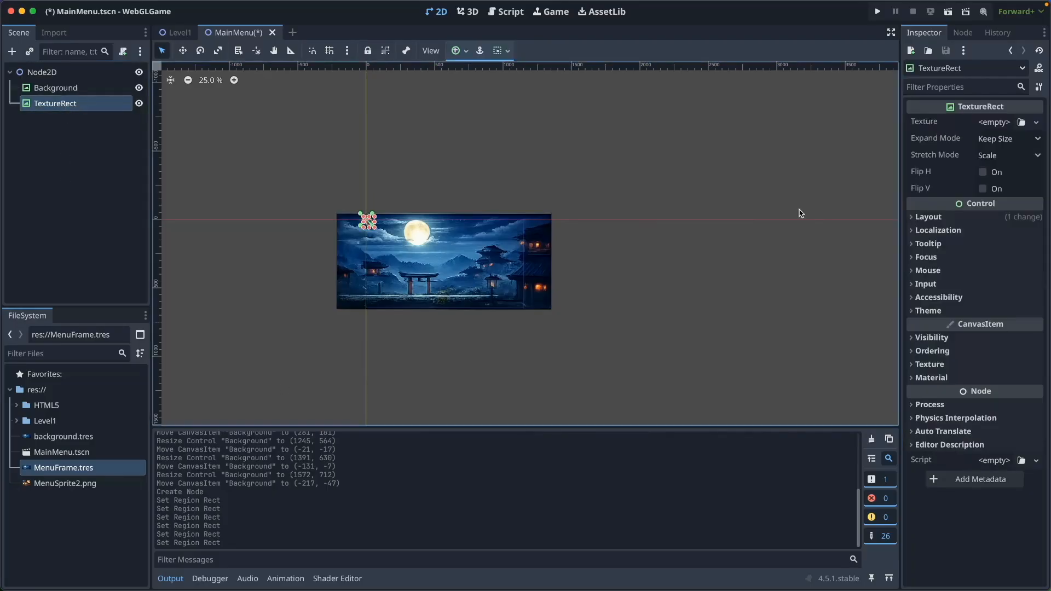
left_click(1021, 121)
left_click(444, 242)
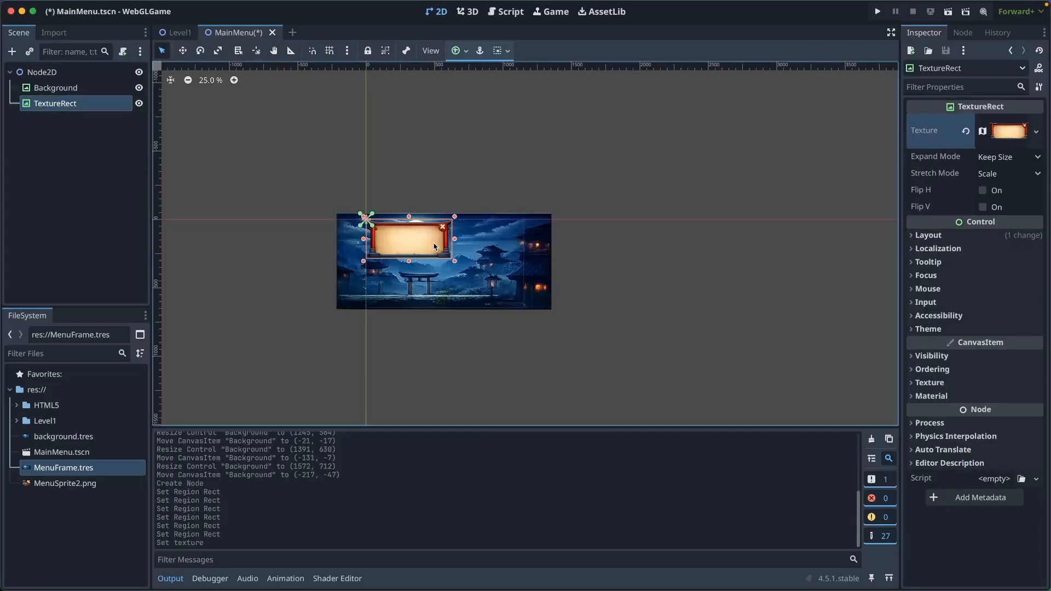
left_click(458, 50)
left_click(486, 113)
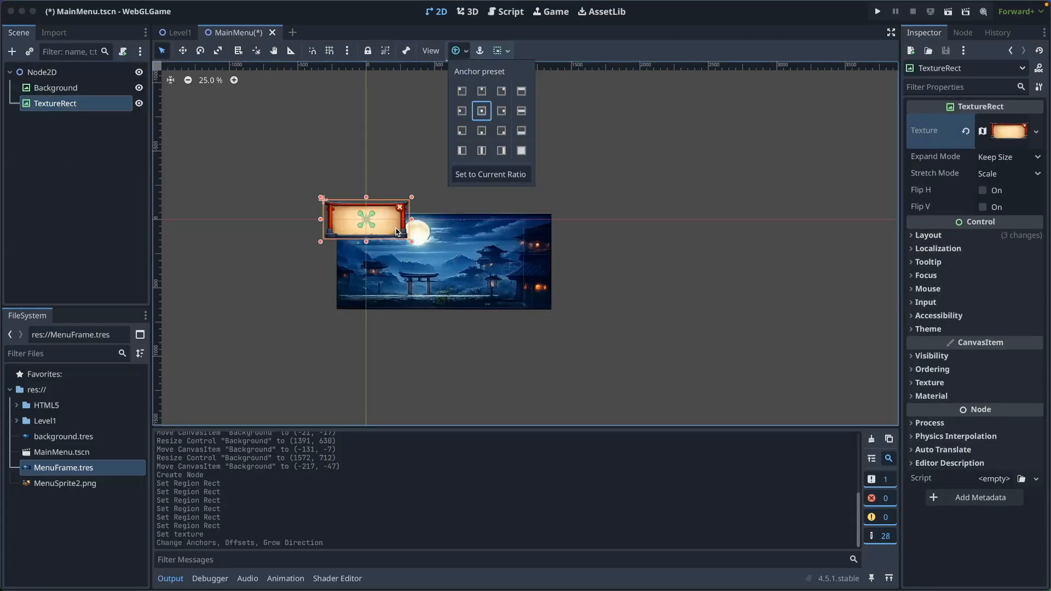
left_click(69, 127)
left_click_drag(391, 228, 458, 266)
left_click_drag(479, 232, 520, 214)
left_click_drag(482, 254, 462, 266)
left_click(52, 73)
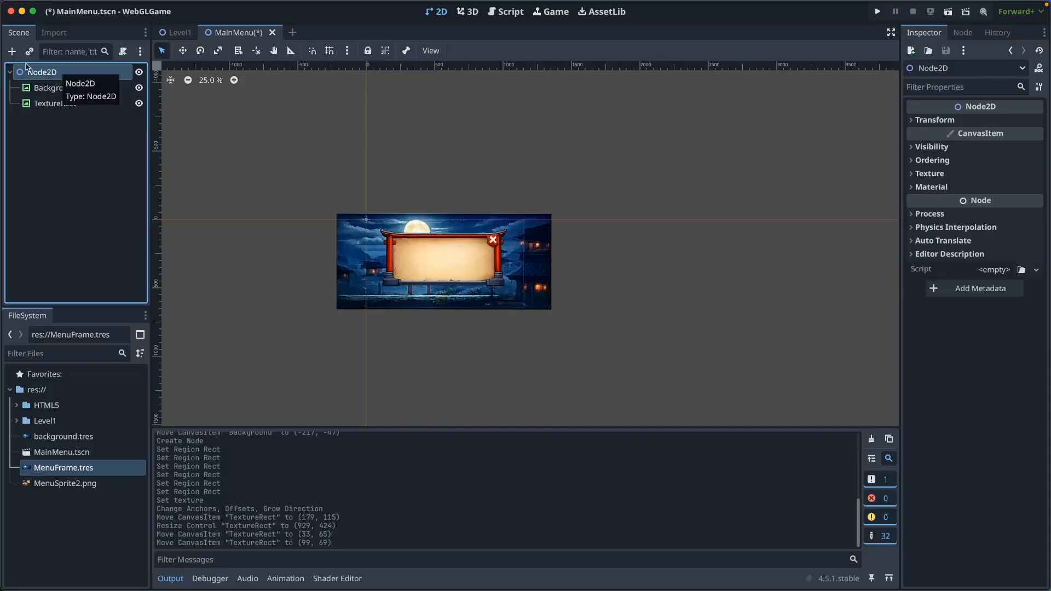
Add a TextureButton named PlayButton and rename the frame TextureRect to MenuFrame
key("ctrl+a")
type("texturebutton")
key("Return")
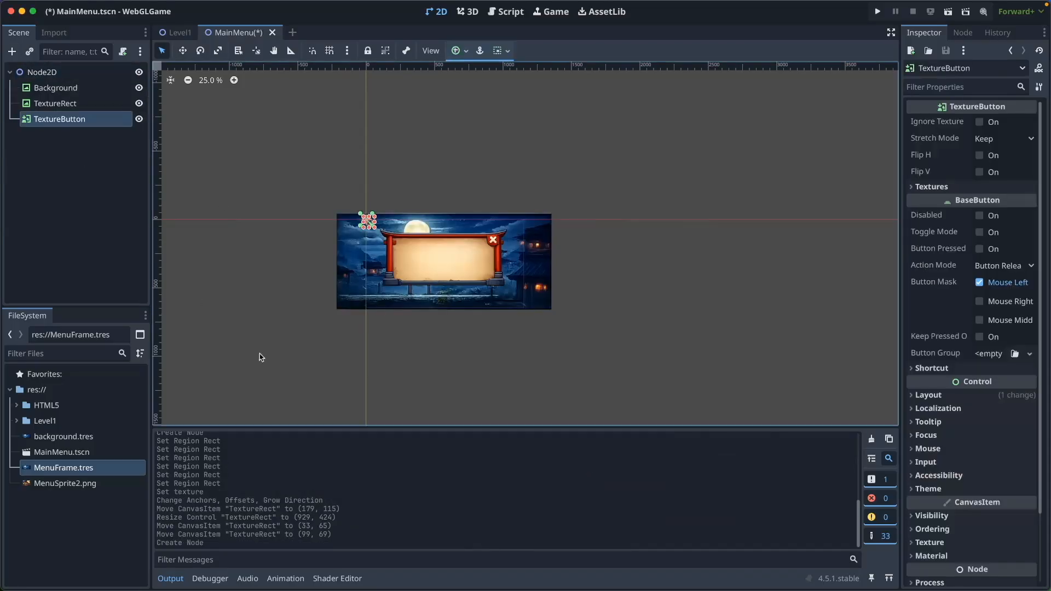
double_click(85, 104)
type("MenuFrame")
left_click(67, 120)
left_click(67, 119)
type("PlayButton")
key("Return")
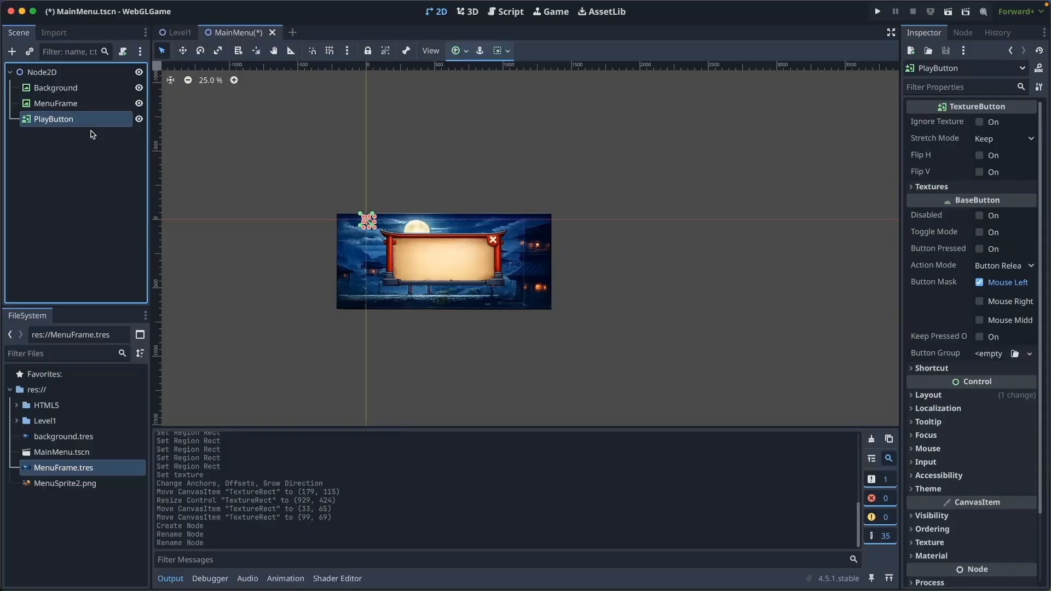
Duplicate MenuFrame.tres as PlayBtn.tres and crop it to the red PLAY sprite
right_click(67, 468)
left_click(106, 487)
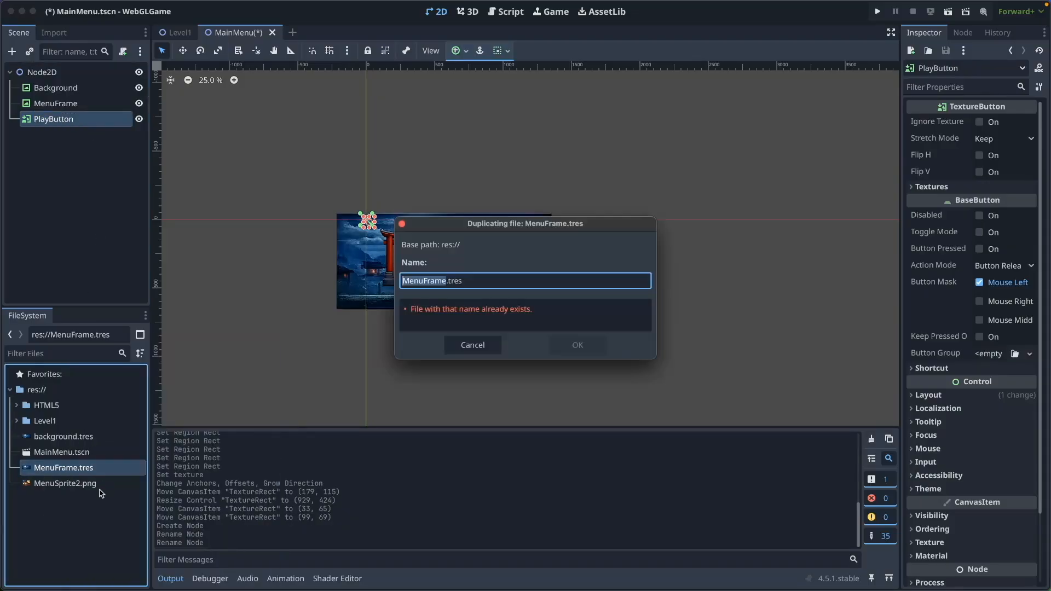
type("PlayBtn")
key("Return")
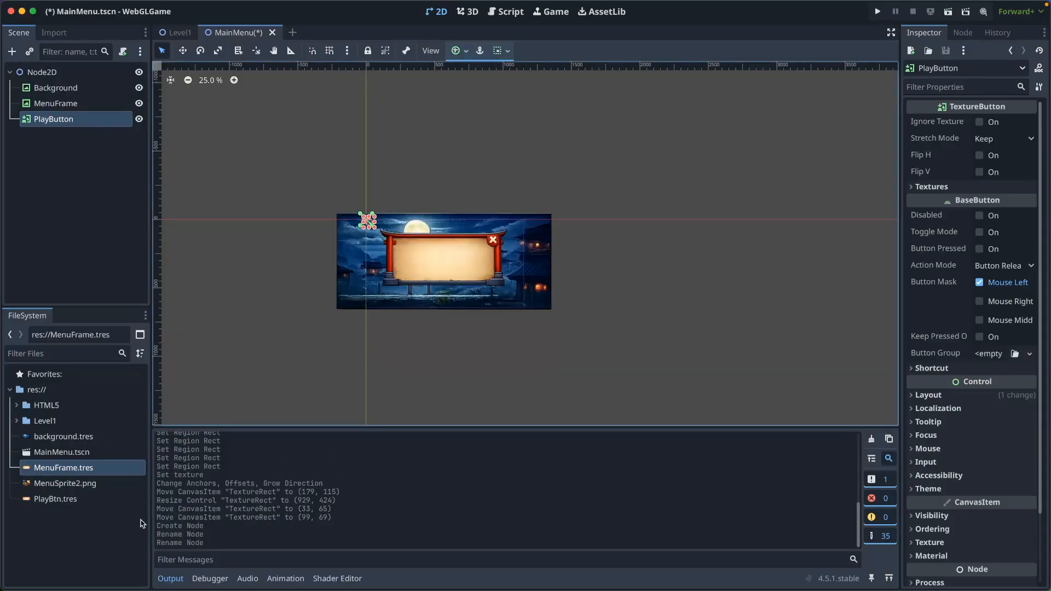
left_click(55, 499)
left_click(974, 348)
scroll(510, 325, "left", 3)
left_click(511, 306)
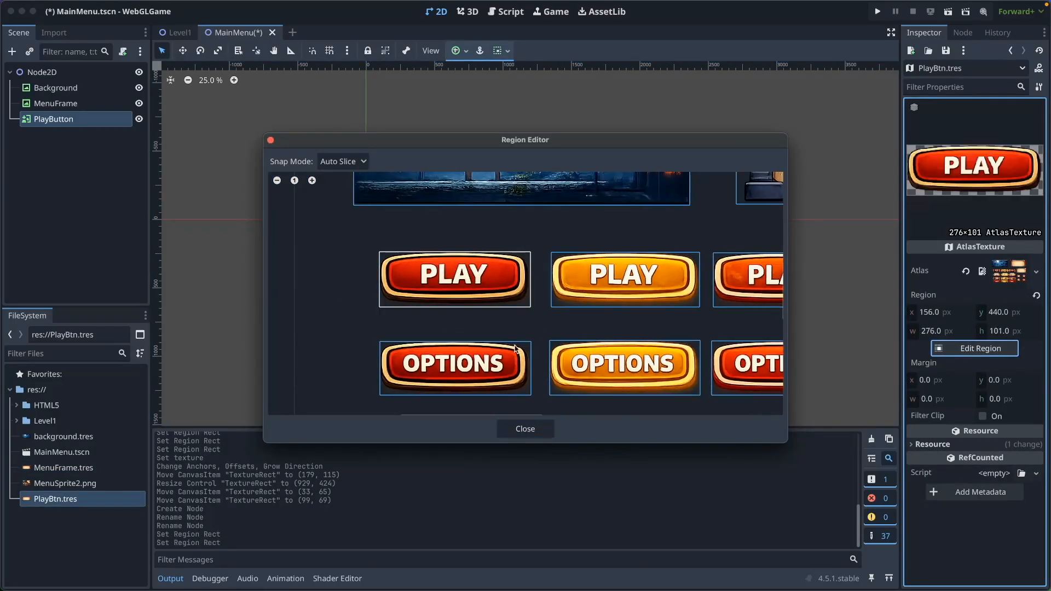
left_click(525, 428)
Duplicate PlayBtn.tres as PlayBtn_Hover.tres with its region on the orange PLAY sprite
right_click(65, 500)
left_click(97, 481)
key("Right")
type("_Hover")
key("Return")
left_click(65, 514)
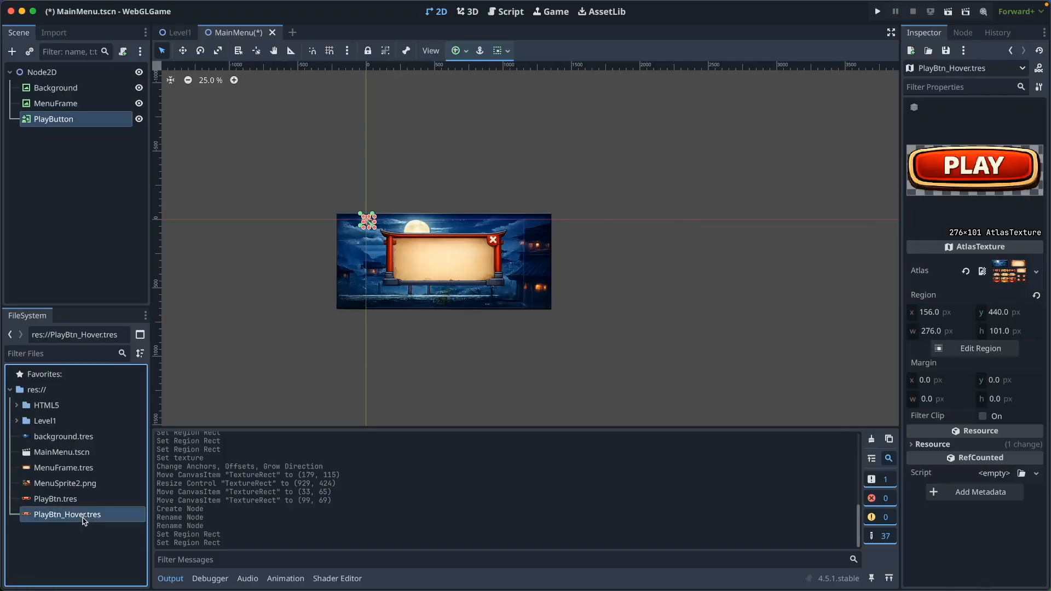
left_click(974, 348)
left_click(436, 282)
left_click(518, 431)
left_click(87, 546)
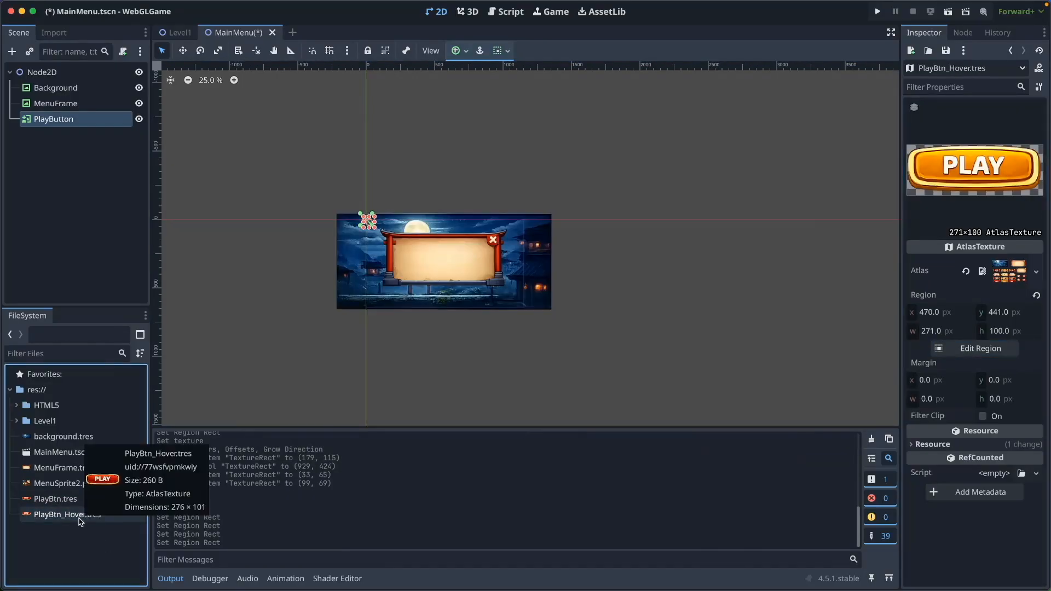
Duplicate PlayBtn_Hover.tres as PlayBtn_Press.tres cropped to the pressed red PLAY sprite
left_click(68, 520)
right_click(73, 520)
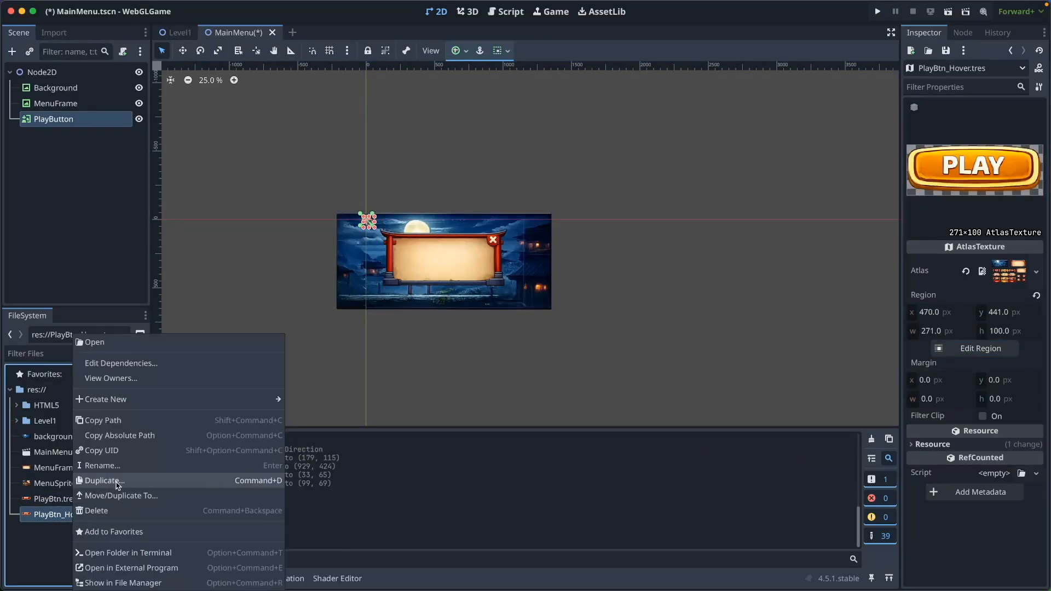
left_click(109, 481)
type("Press")
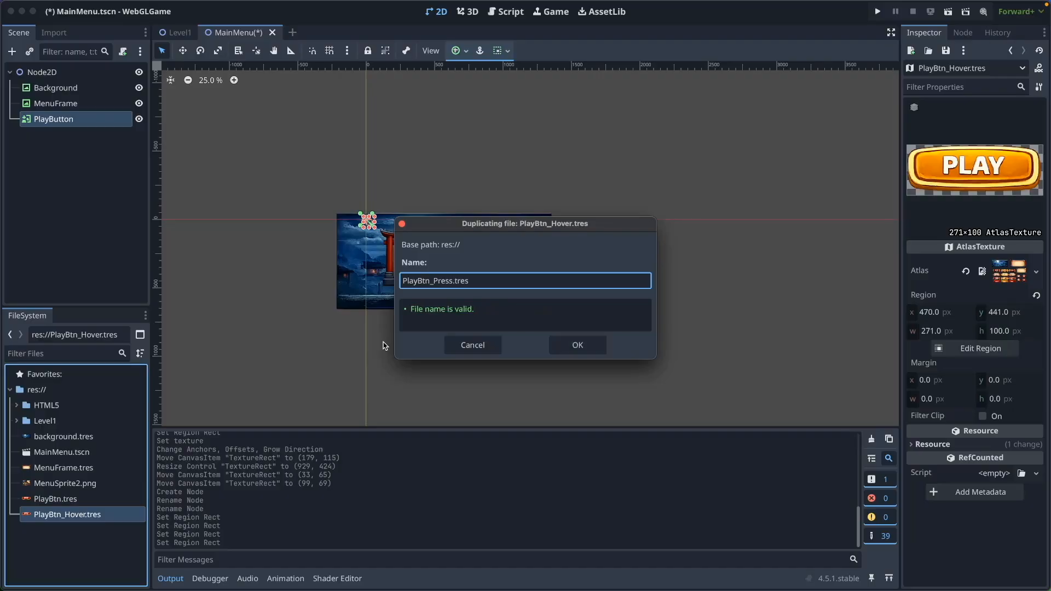
left_click(569, 346)
left_click(980, 348)
left_click(594, 278)
left_click(526, 430)
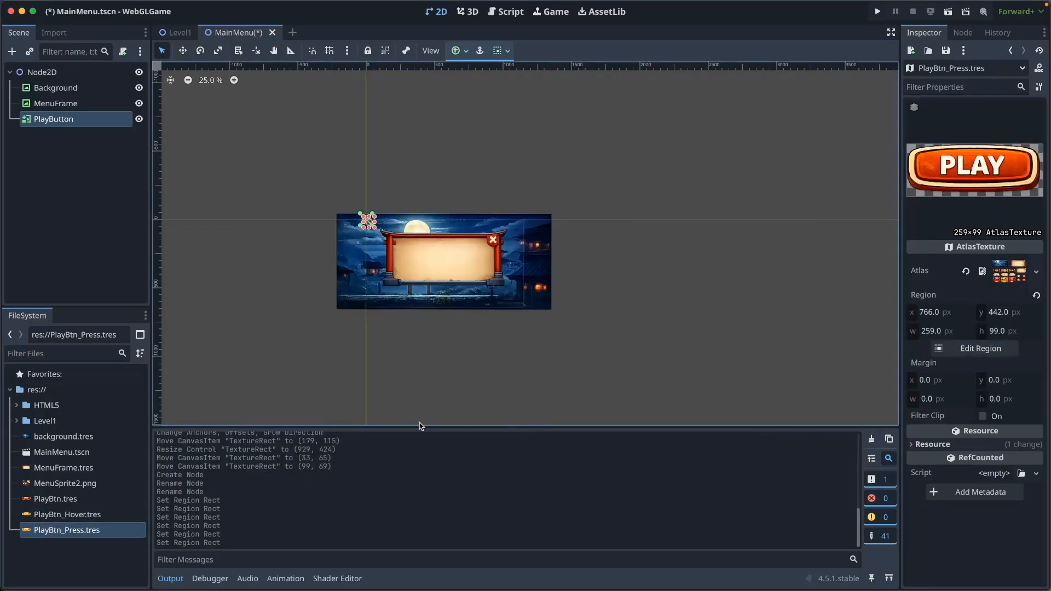
Set PlayButton's Normal, Pressed and Hover textures to PlayBtn, PlayBtn_Press and PlayBtn_Hover
left_click(82, 553)
double_click(54, 118)
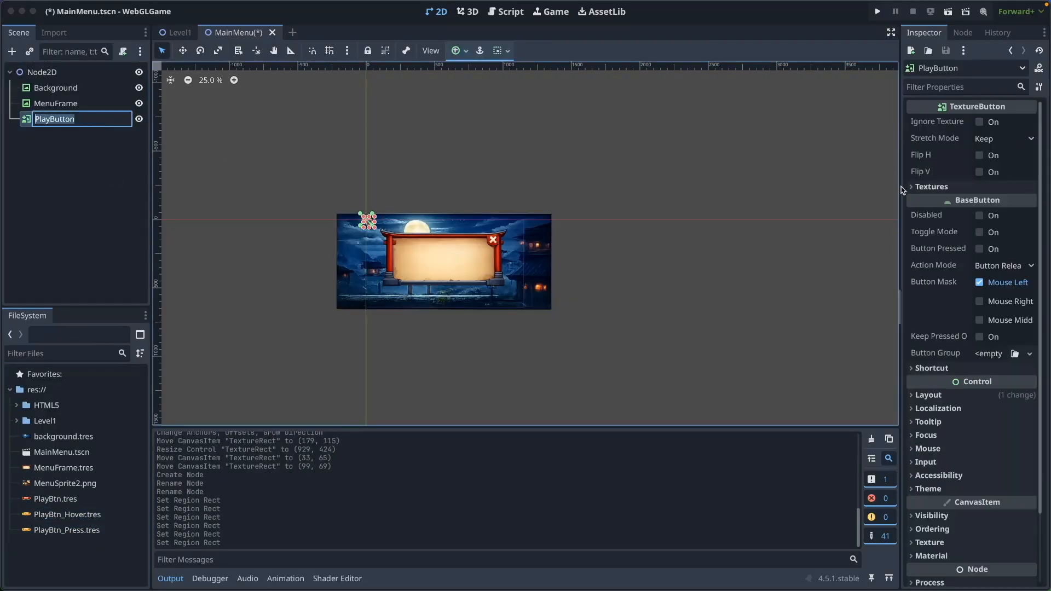
key("Escape")
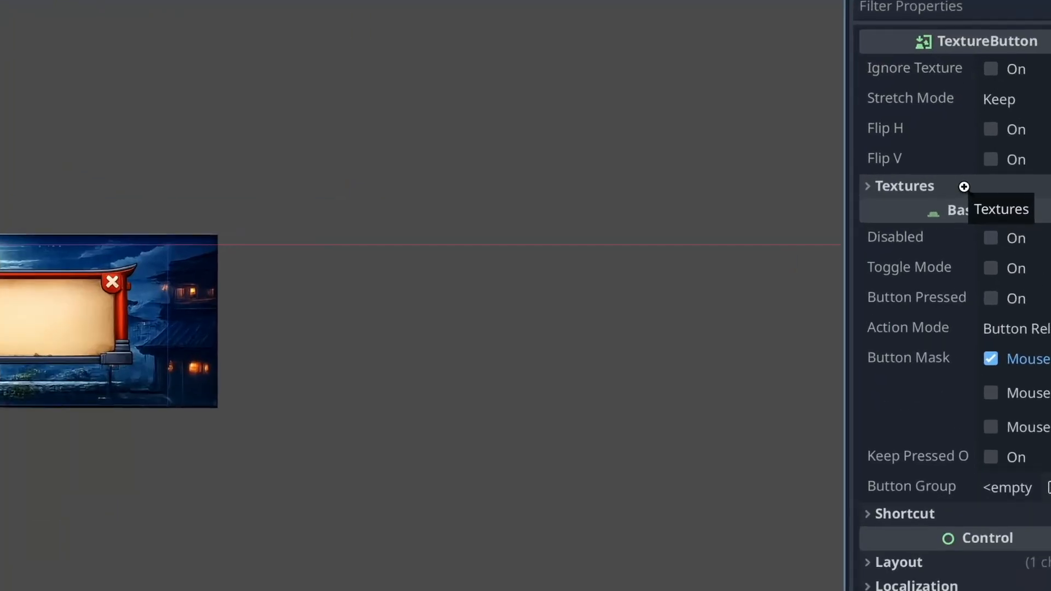
left_click(963, 186)
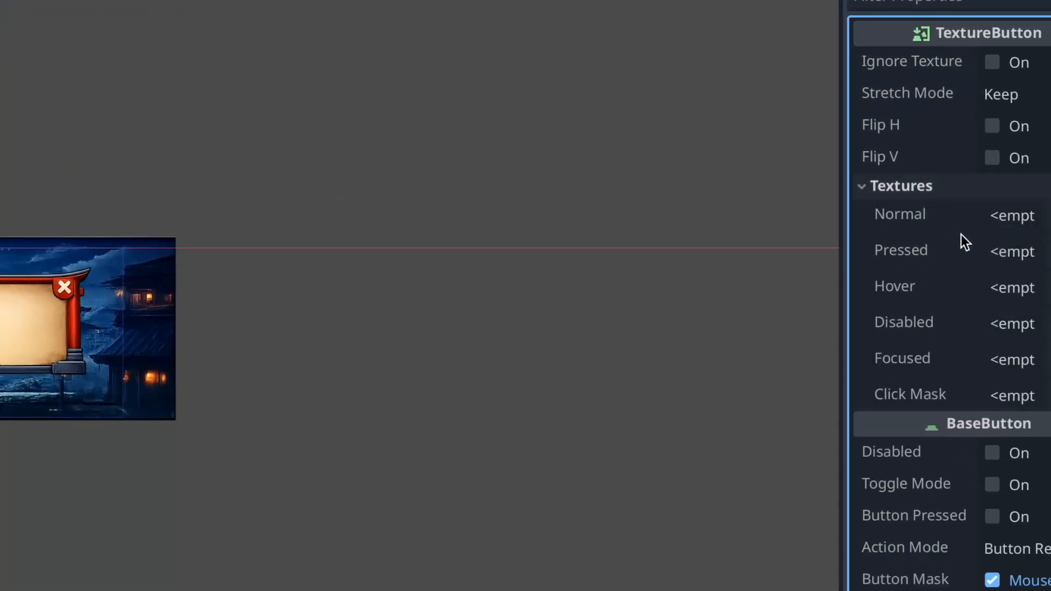
left_click(1014, 211)
double_click(418, 207)
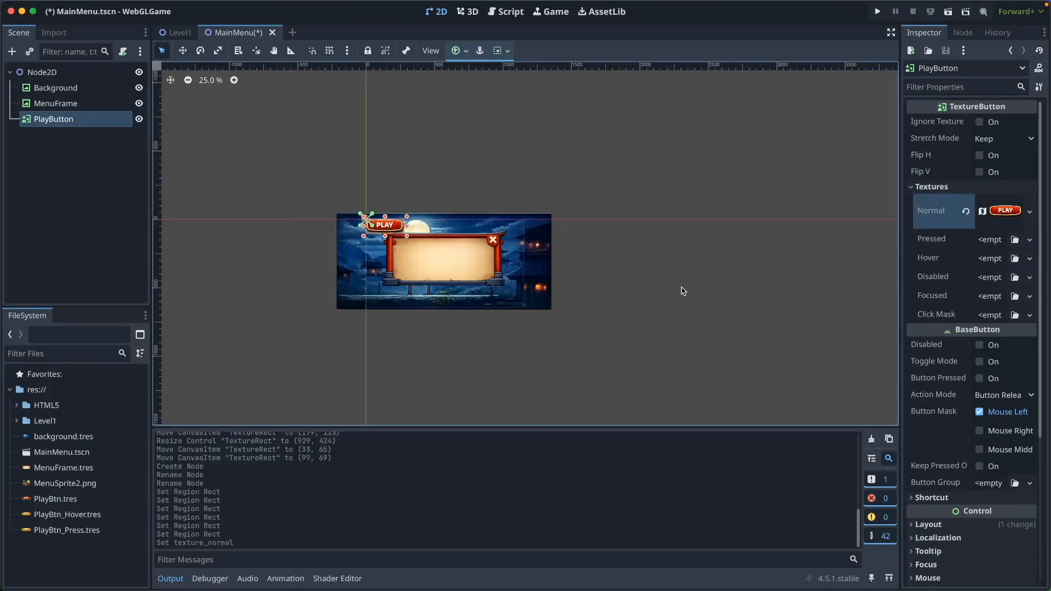
left_click(1014, 239)
double_click(550, 279)
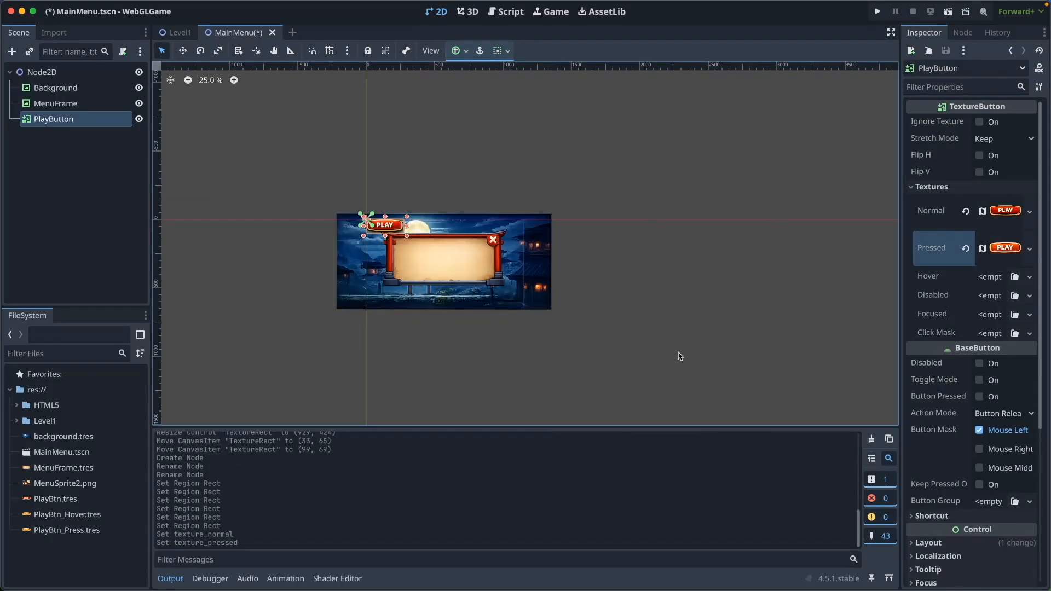
left_click(1014, 277)
double_click(518, 349)
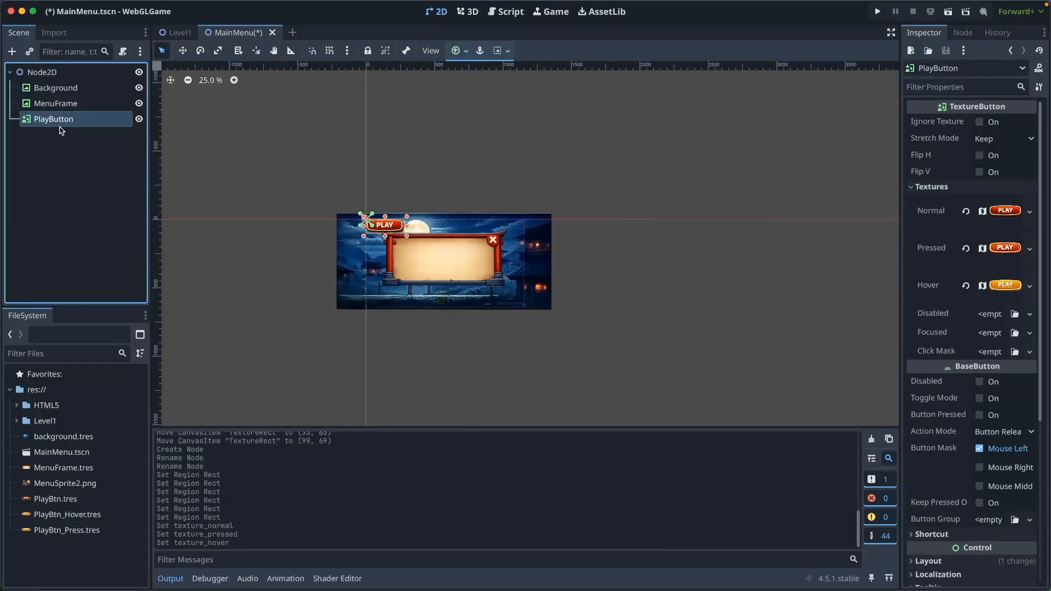
Center-anchor PlayButton and place it near the top of the scroll at (422, 162)
left_click(463, 51)
left_click(481, 111)
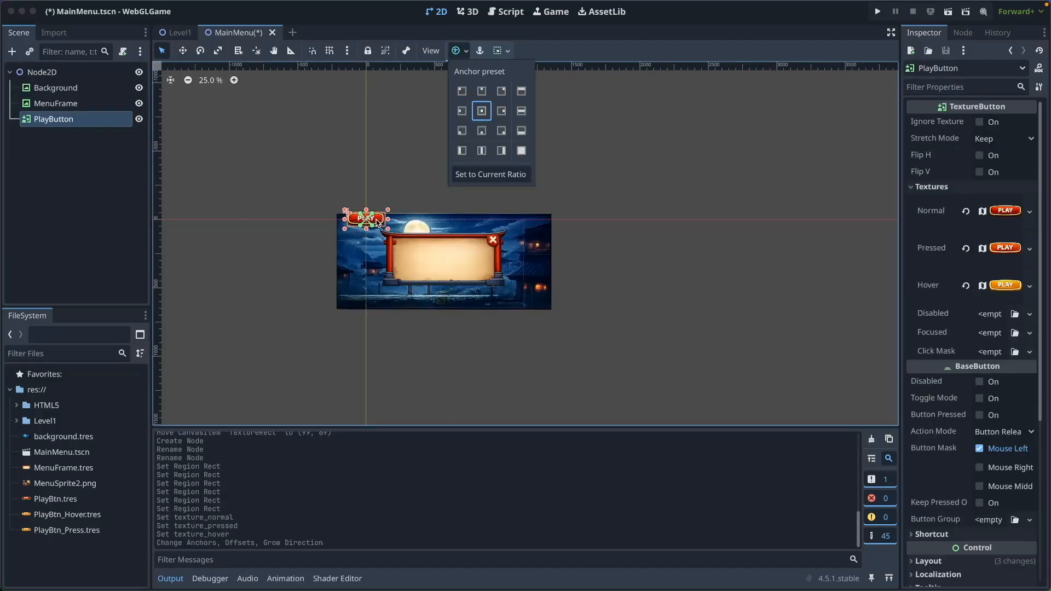
left_click(453, 267)
left_click_drag(456, 250, 456, 250)
right_click(81, 499)
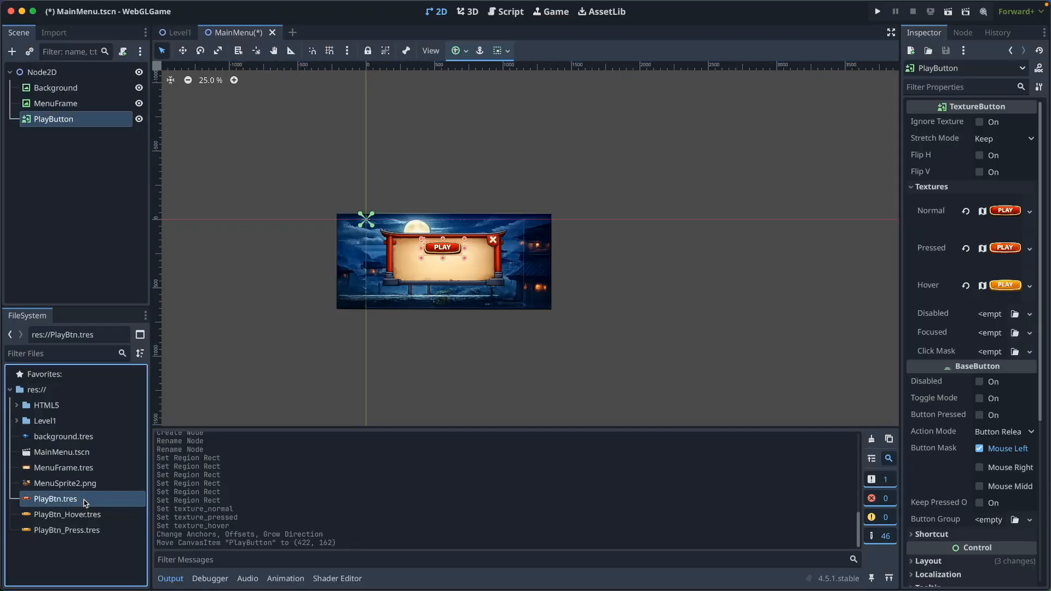
Duplicate PlayBtn, PlayBtn_Hover and PlayBtn_Press textures as OptionBtn, OptionBtn_Hover and OptionBtn_Press
left_click(134, 482)
type("Option")
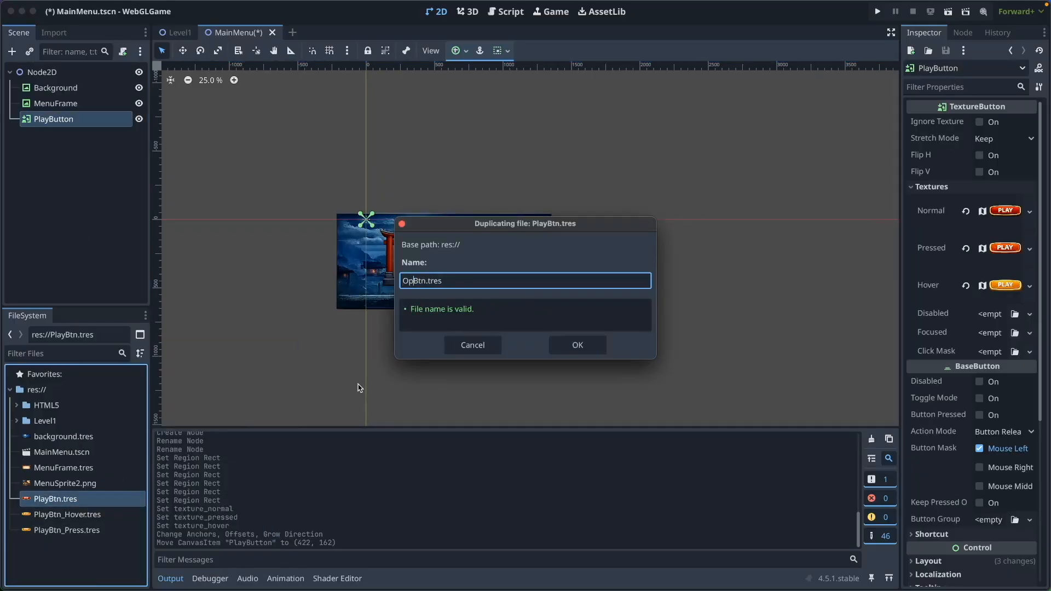
key("Return")
left_click(68, 531)
right_click(69, 531)
left_click(141, 486)
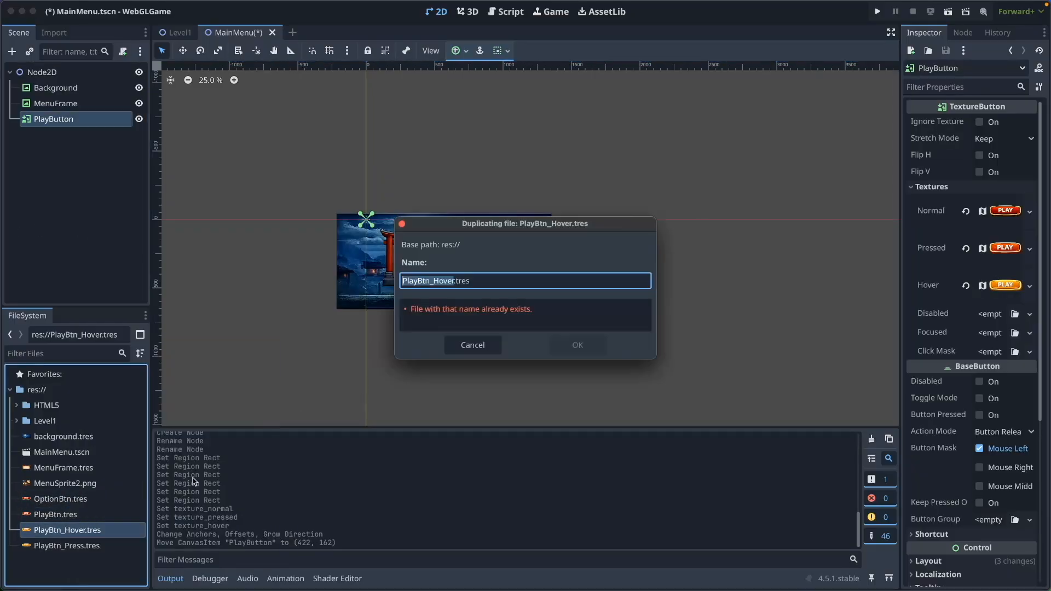
type("Option")
key("Return")
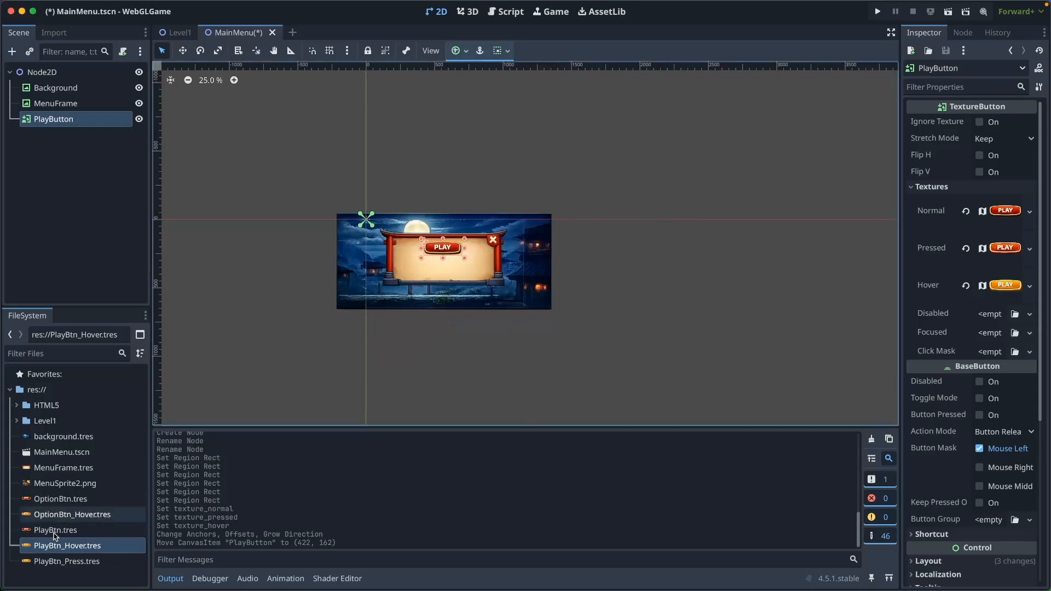
left_click(62, 562)
right_click(61, 564)
left_click(121, 489)
type("OptionBtn_Press.tres")
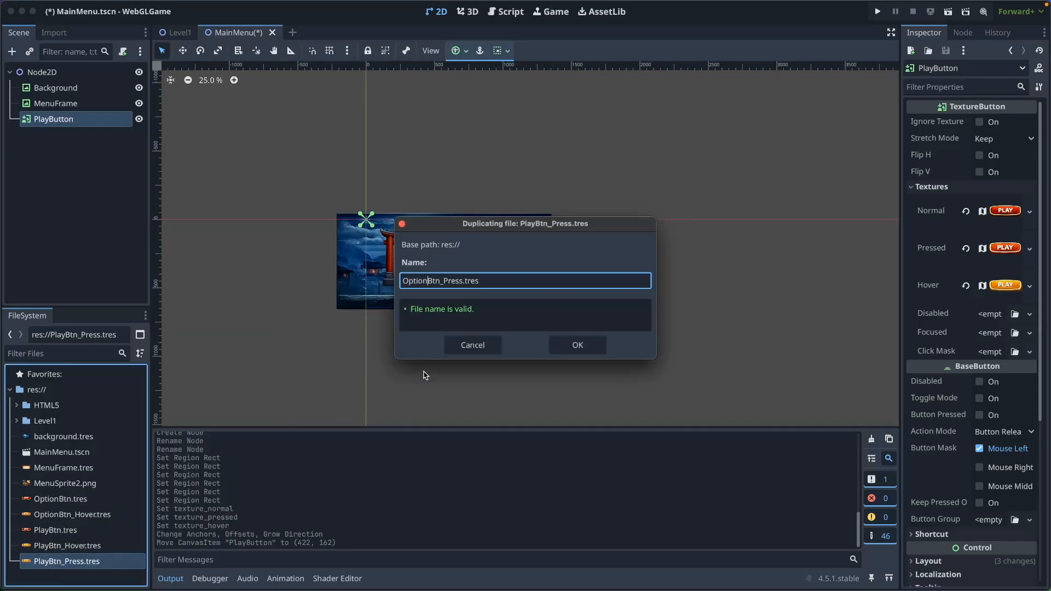
key("Return")
Set the three OptionBtn textures' regions to the red, orange and pressed OPTIONS sprites
left_click(60, 496)
left_click(976, 350)
scroll(501, 299, "left", 5)
left_click(501, 355)
left_click(526, 429)
left_click(76, 512)
left_click(977, 348)
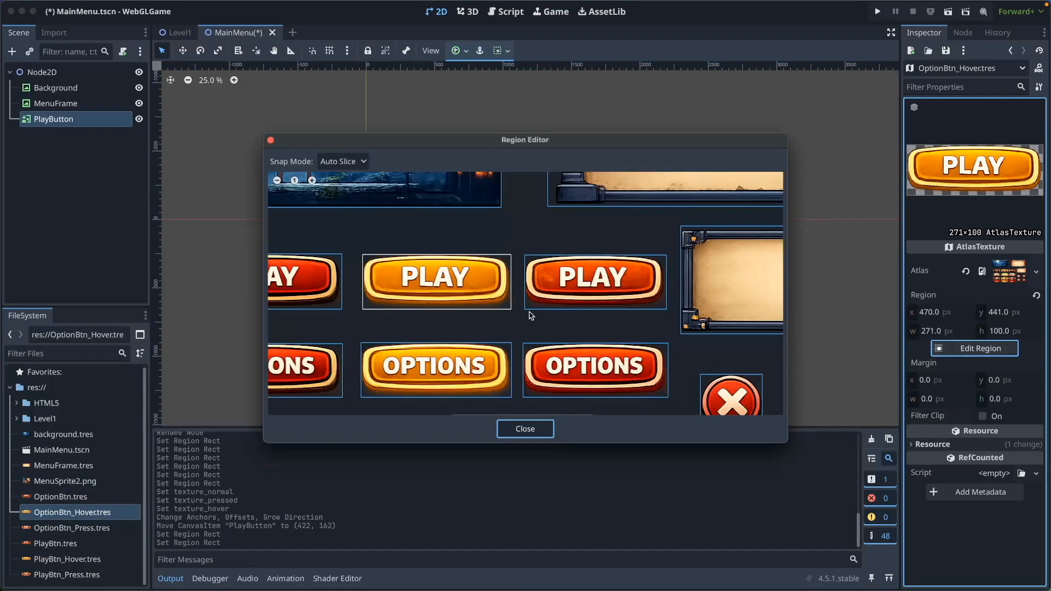
left_click(435, 368)
left_click(525, 429)
left_click(72, 528)
left_click(977, 348)
left_click(583, 371)
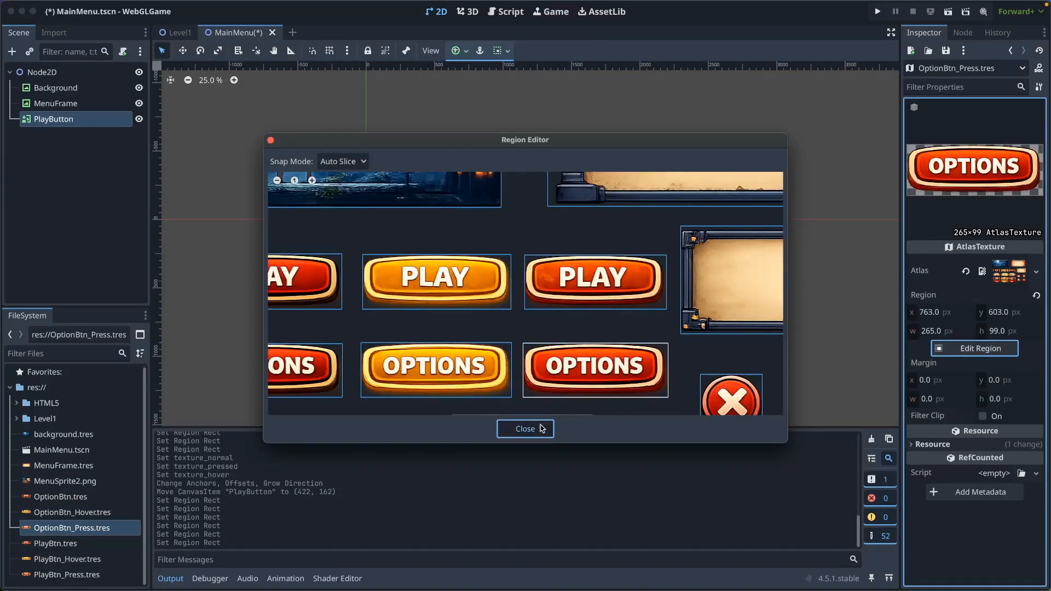
left_click(540, 428)
Duplicate PlayButton below PLAY and rename the copy OptionButton
right_click(66, 124)
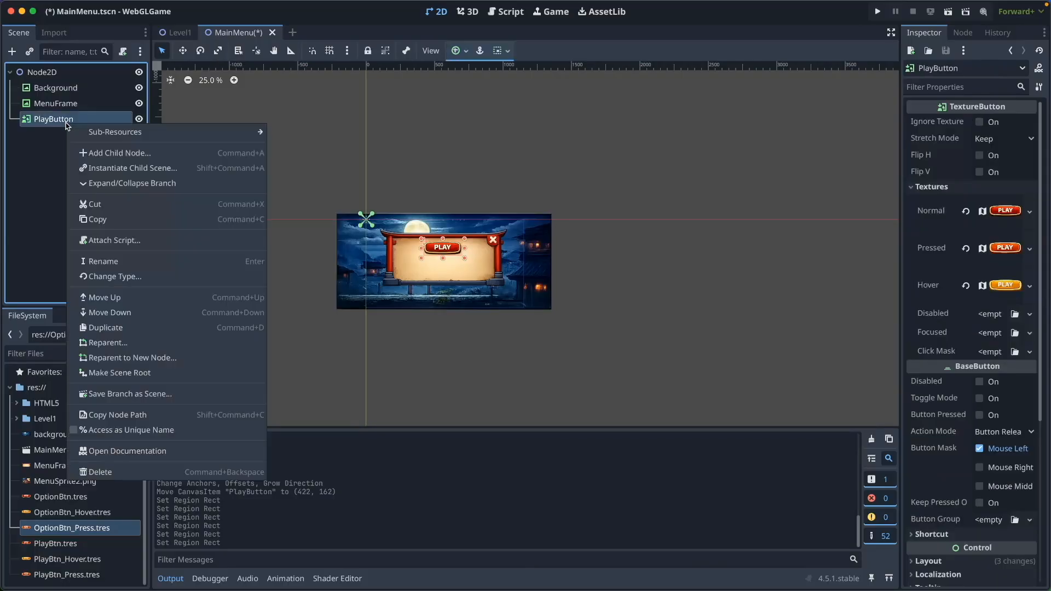
left_click(105, 327)
left_click_drag(448, 267, 449, 267)
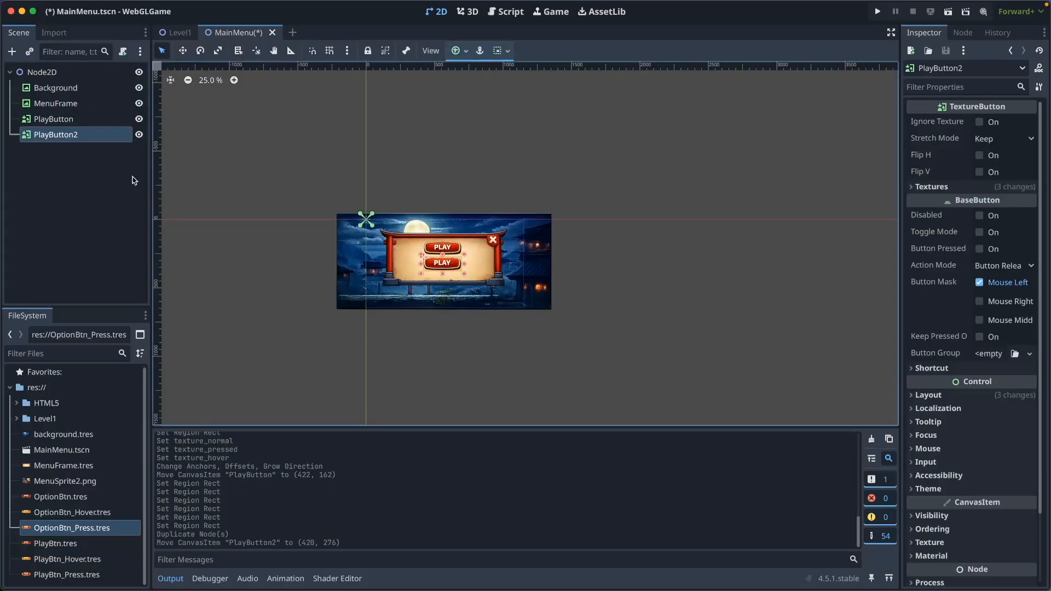
double_click(75, 134)
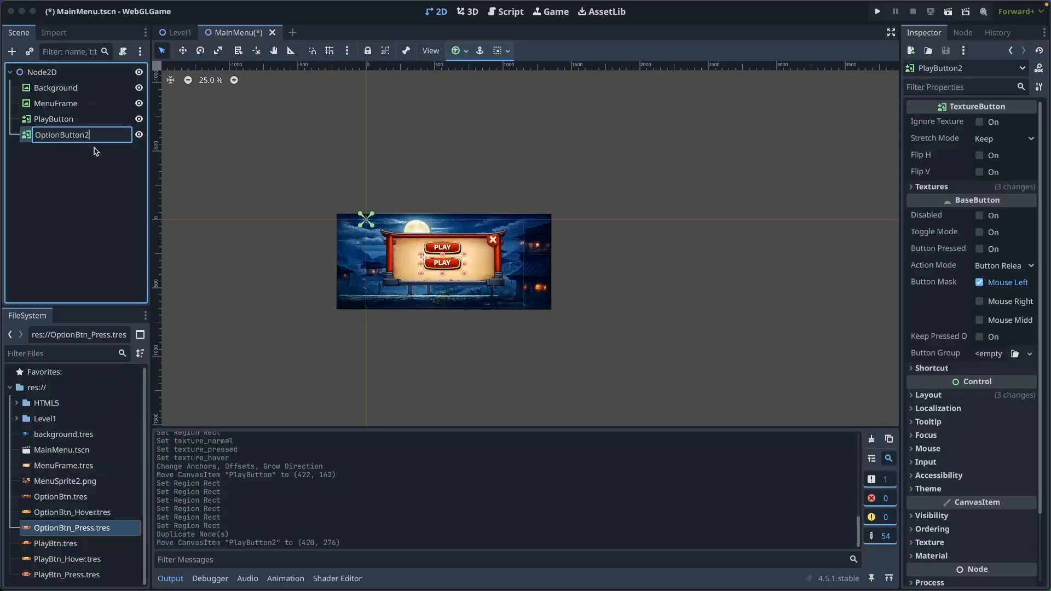
key("BackSpace")
key("Return")
Assign OptionBtn, OptionBtn_Press and OptionBtn_Hover as OptionButton's normal, pressed and hover textures
left_click(930, 187)
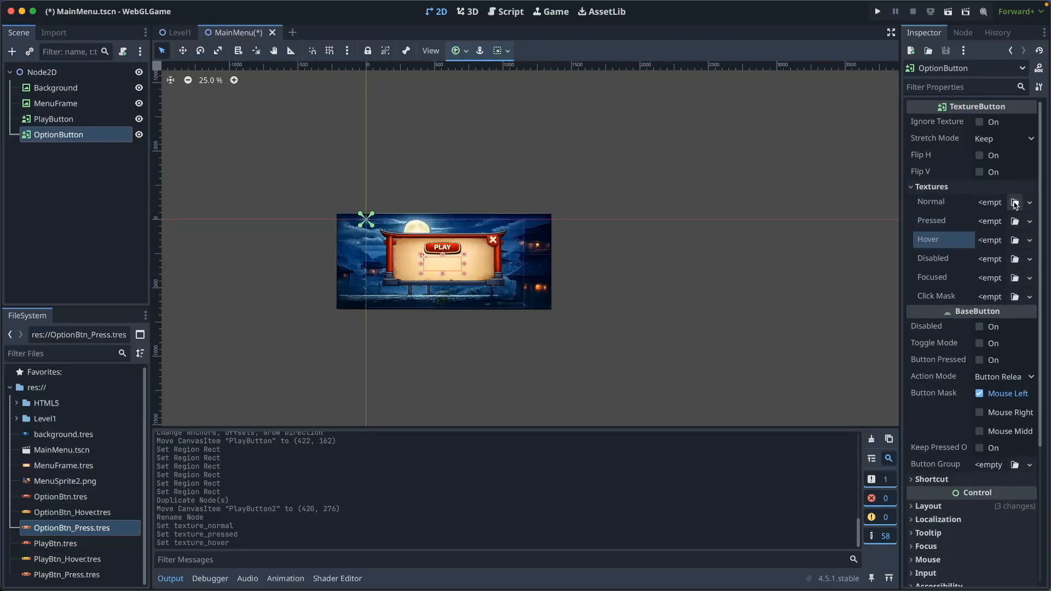
left_click(1014, 202)
double_click(681, 219)
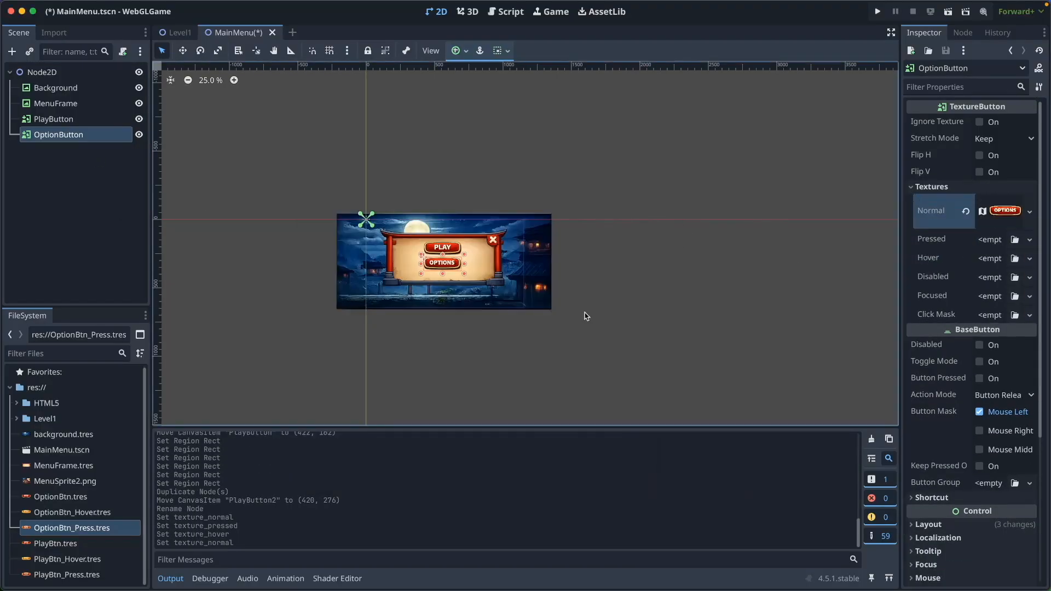
left_click(1014, 240)
double_click(621, 333)
left_click(1015, 278)
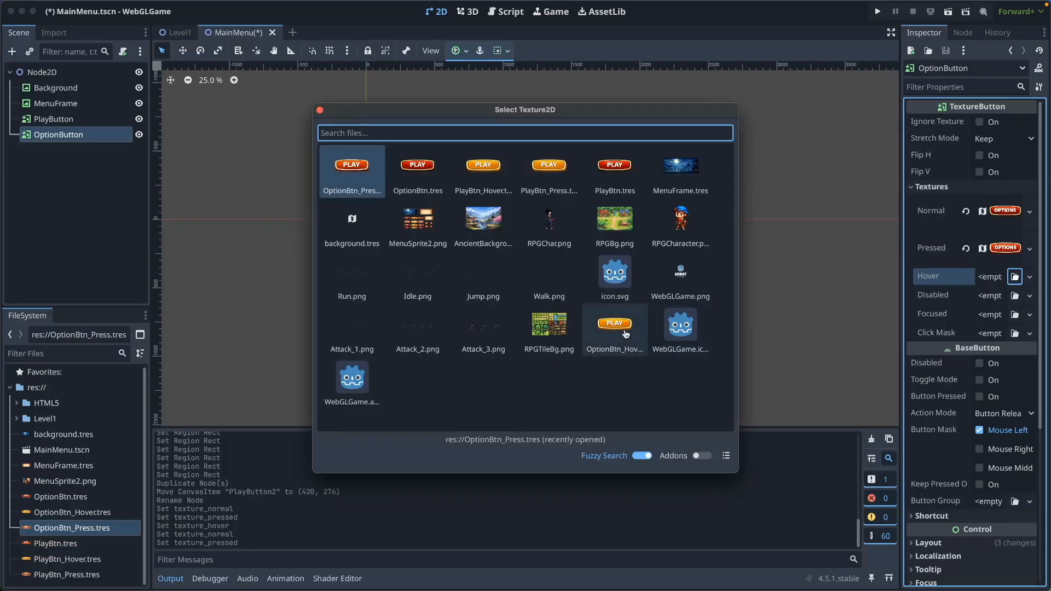
double_click(625, 331)
left_click(93, 200)
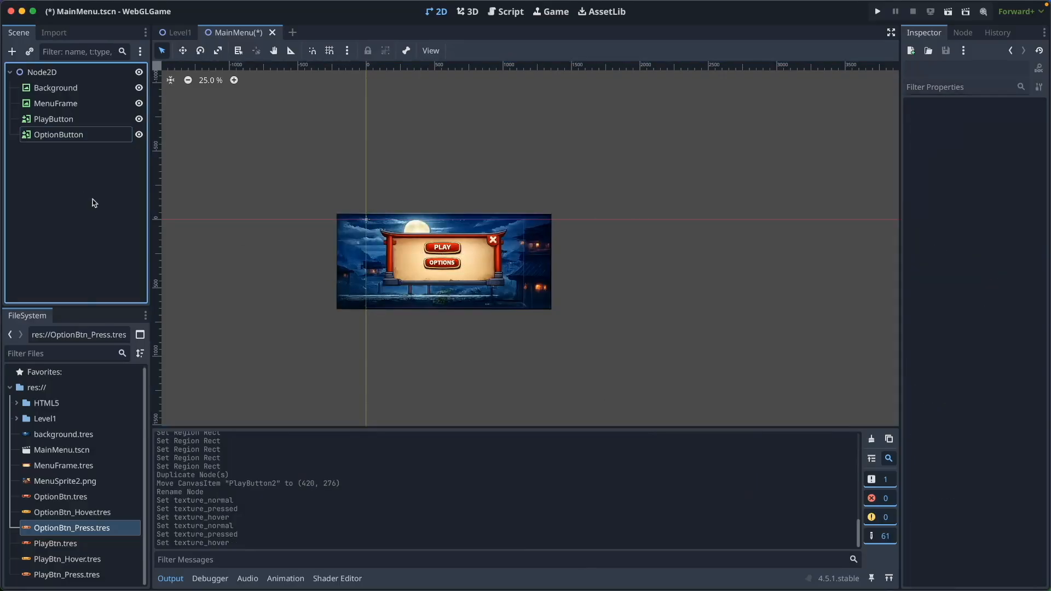
Duplicate the OptionBtn textures as QuitBtn, QuitBtn_Hover and QuitBtn_Press
right_click(93, 498)
left_click(126, 482)
key("Escape")
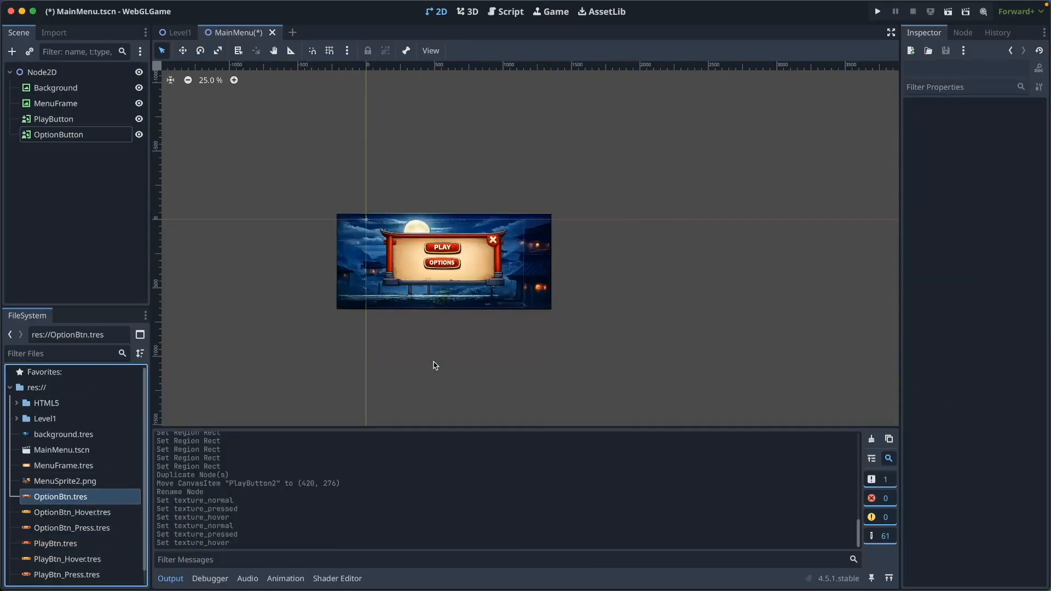
left_click(71, 512)
key("ctrl+d")
key("shift+Right")
key("shift+Right")
key("shift+Right")
key("shift+Right")
type("Quit")
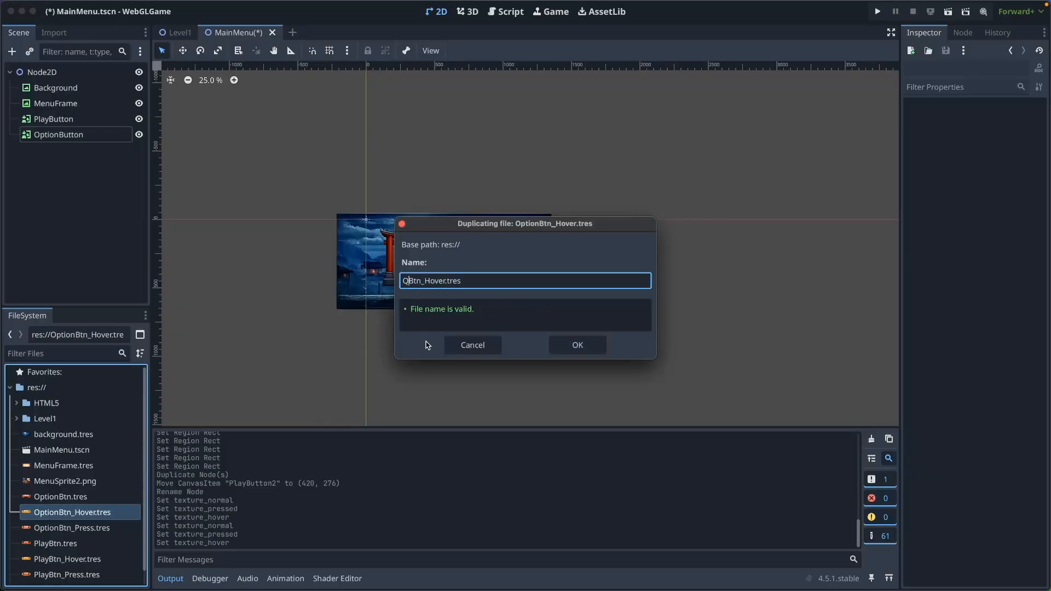
key("Return")
scroll(65, 514, "down", 2)
left_click(87, 498)
key("super+d")
key("shift+Right")
key("shift+Right")
key("shift+Right")
key("shift+Right")
key("shift+Right")
key("shift+Right")
type("Quit")
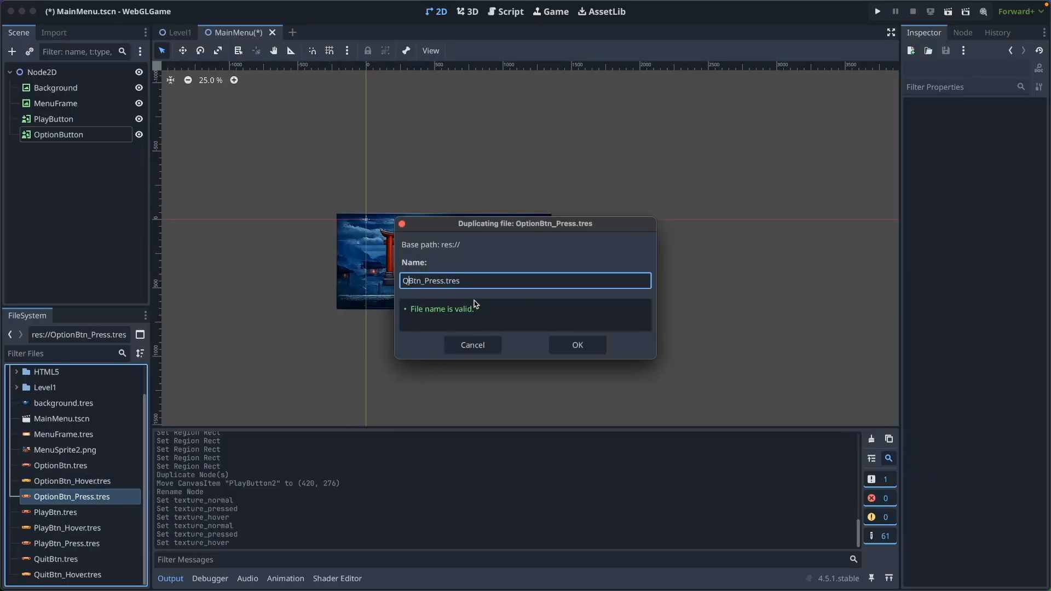
key("Return")
scroll(75, 490, "down", 2)
Set the QuitBtn, QuitBtn_Hover and QuitBtn_Press regions to the normal, hover and pressed QUIT sprites
double_click(73, 542)
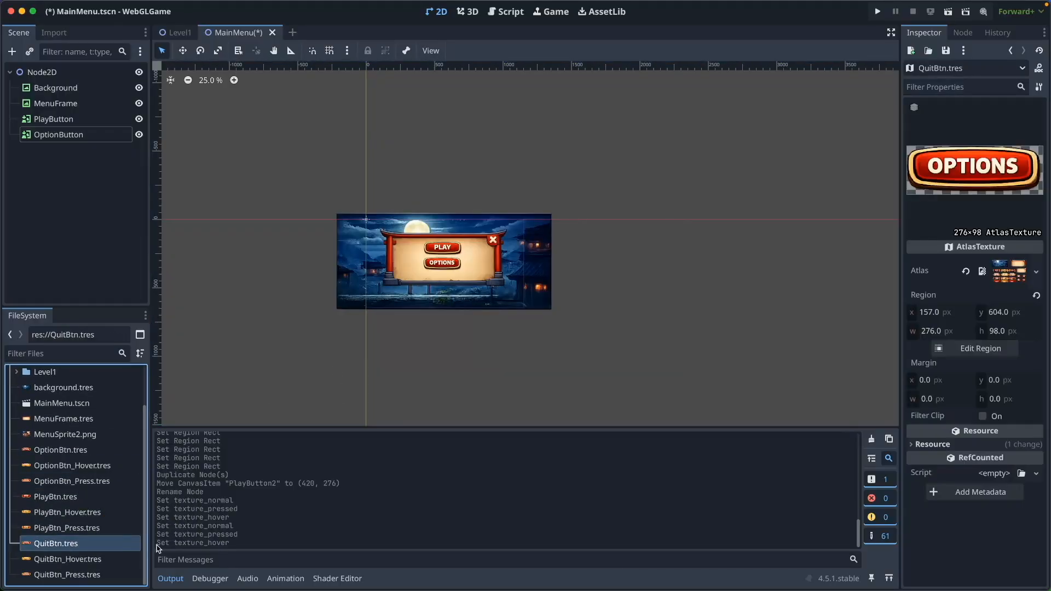
left_click(980, 348)
scroll(476, 301, "down", 3)
left_click(476, 301)
left_click(539, 430)
double_click(68, 559)
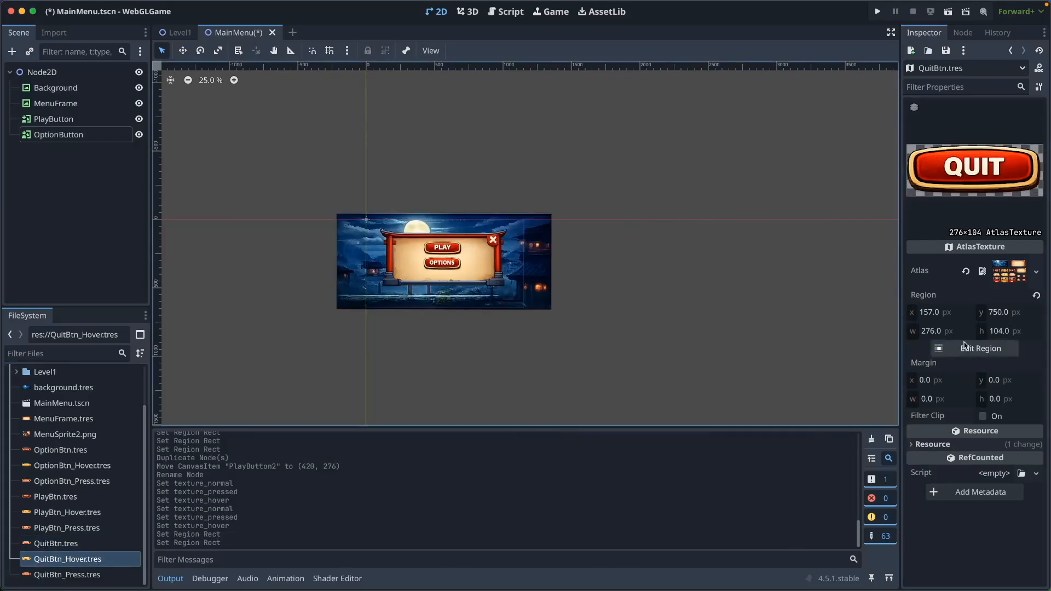
left_click(980, 348)
scroll(526, 301, "down", 3)
left_click(564, 317)
left_click(526, 429)
double_click(67, 574)
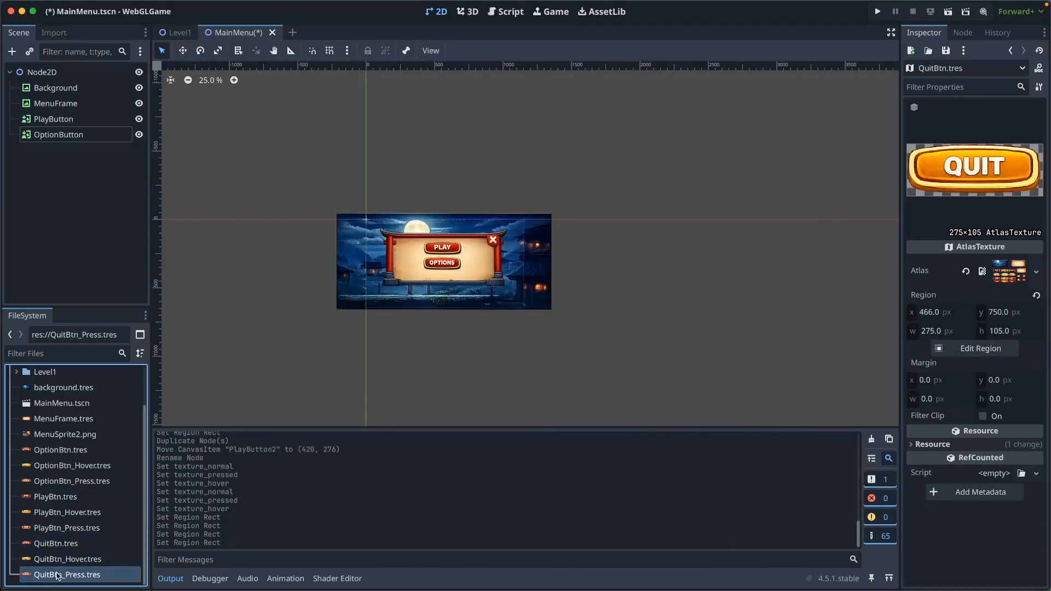
left_click(980, 348)
scroll(526, 301, "down", 3)
left_click(665, 335)
left_click(548, 426)
Duplicate OptionButton and name the copy QuitButton
left_click(70, 199)
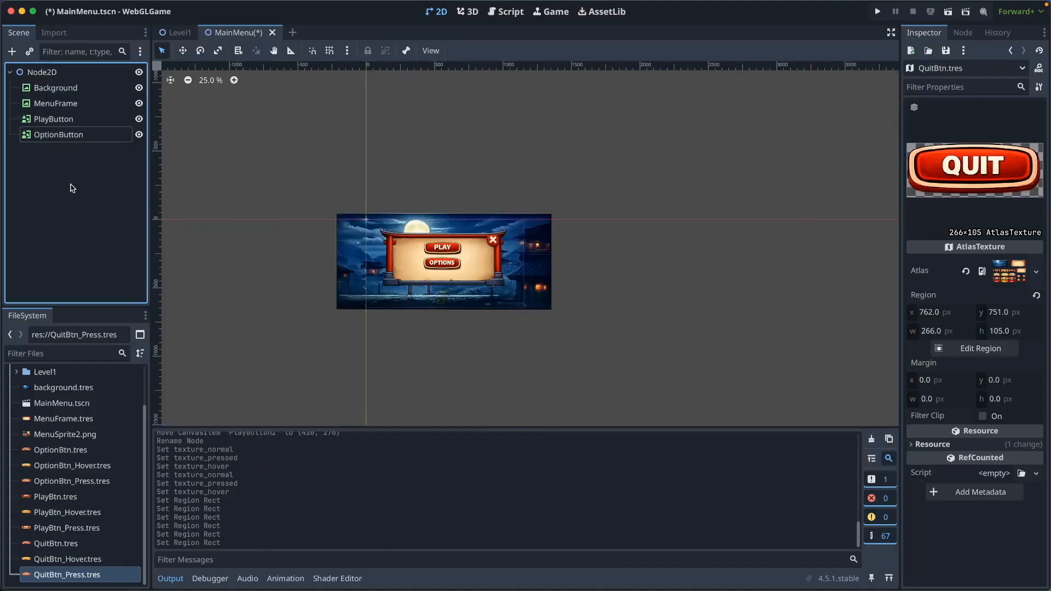
key("ctrl+d")
type("Quit")
key("End")
key("BackSpace")
key("Return")
Replace QuitButton's copied textures with the QUIT normal, pressed and hover images
left_click(112, 151)
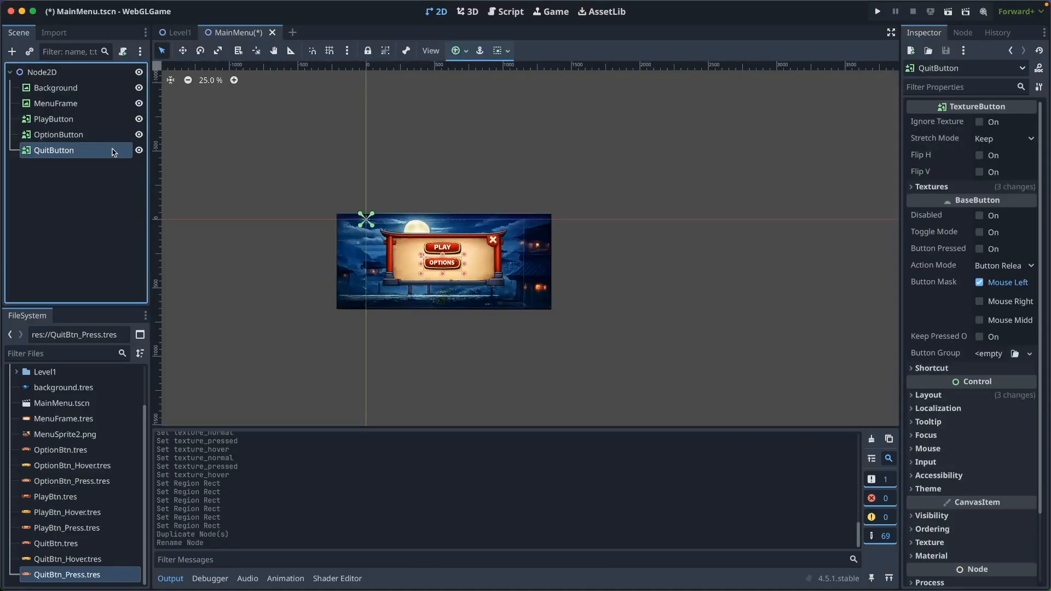
left_click(913, 187)
left_click(966, 212)
left_click(966, 229)
left_click(965, 248)
left_click(1015, 202)
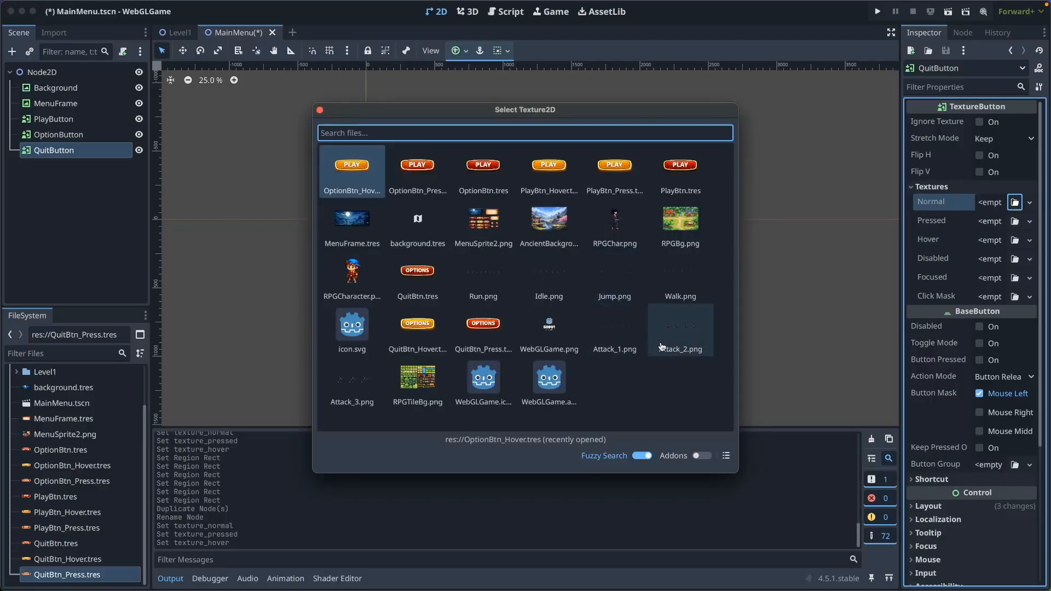
left_click(417, 276)
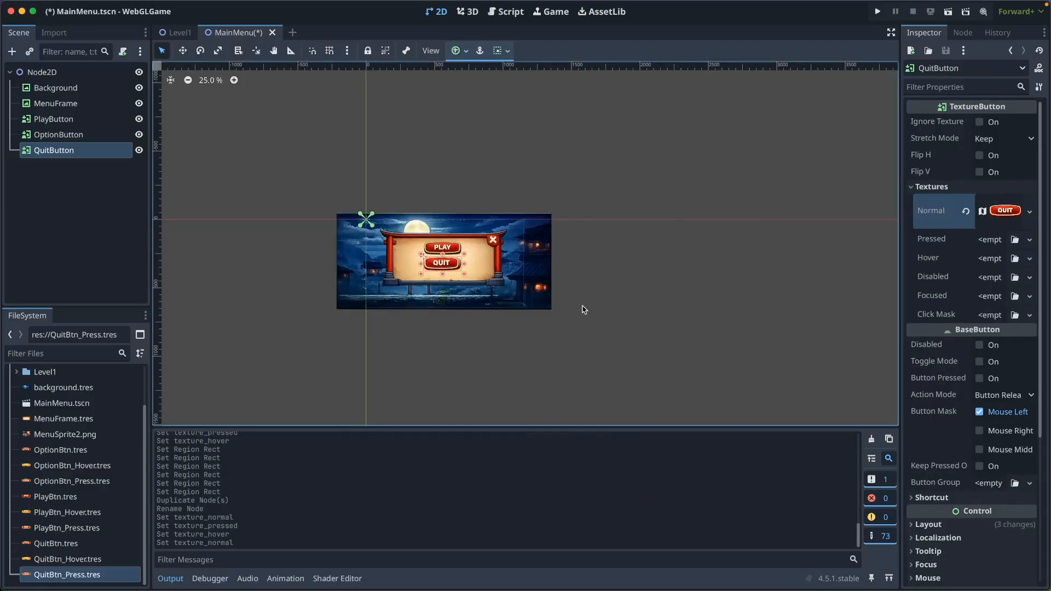
left_click(1013, 241)
double_click(483, 330)
left_click(1014, 277)
double_click(499, 333)
Move QUIT below OPTIONS to (420, 394) and enlarge MenuFrame to 1144×522
left_click_drag(453, 269, 452, 285)
left_click(102, 261)
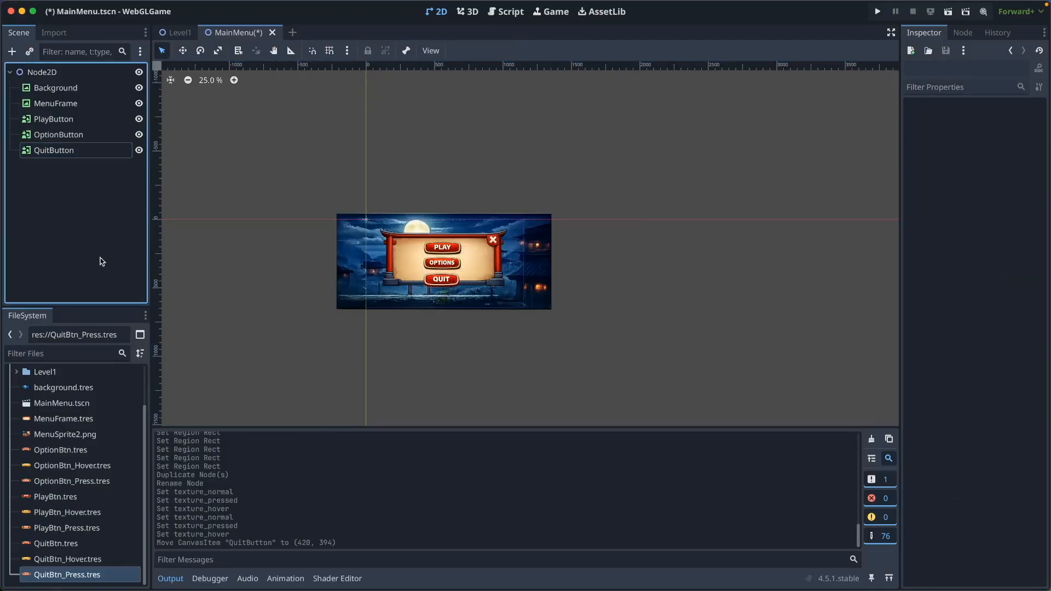
left_click(56, 89)
left_click_drag(510, 291, 483, 278)
Set MainMenu.tscn as the project's main scene
left_click(89, 265)
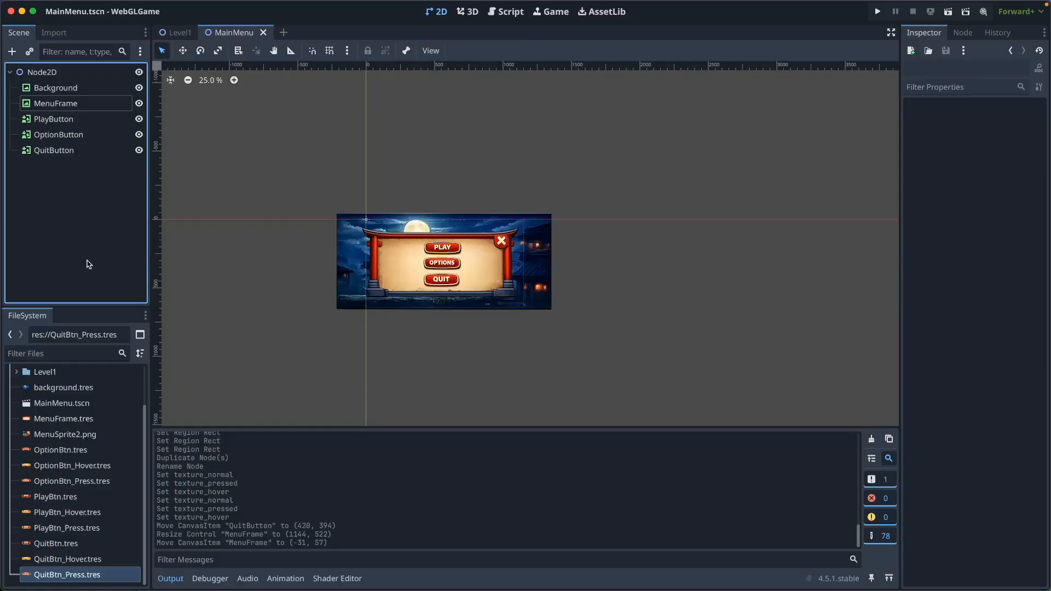
scroll(60, 497, "up", 3)
right_click(78, 454)
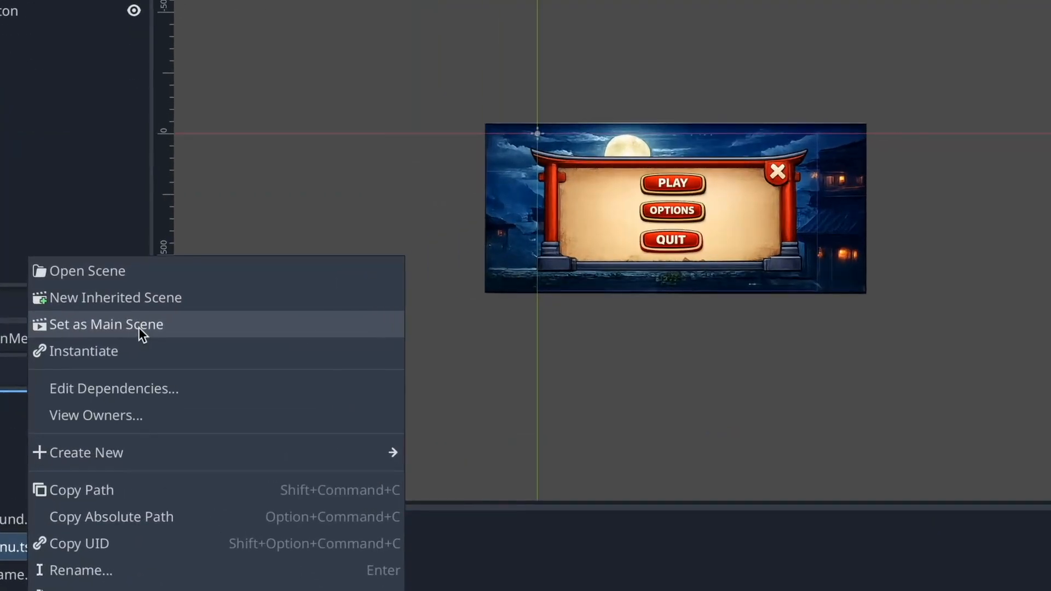
left_click(139, 327)
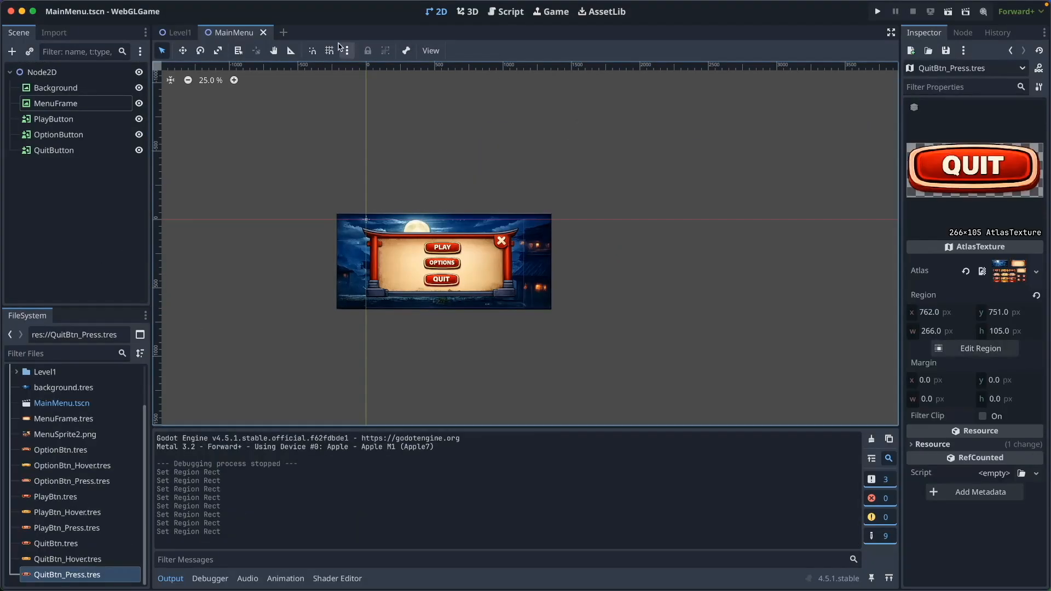
Run the project, try the menu buttons' hover highlights, and close the game window
left_click(877, 13)
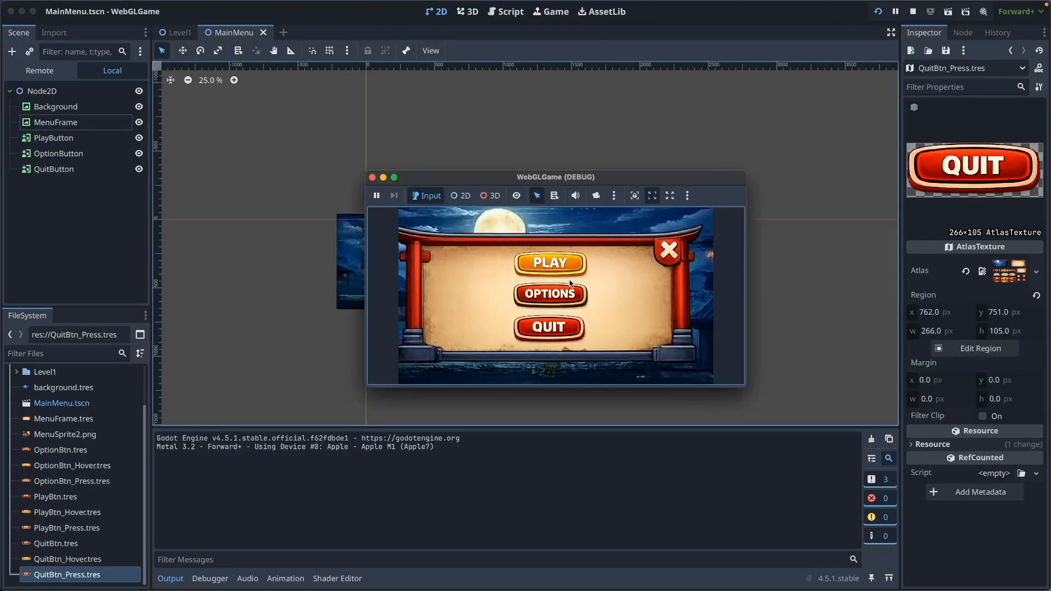
left_click(566, 339)
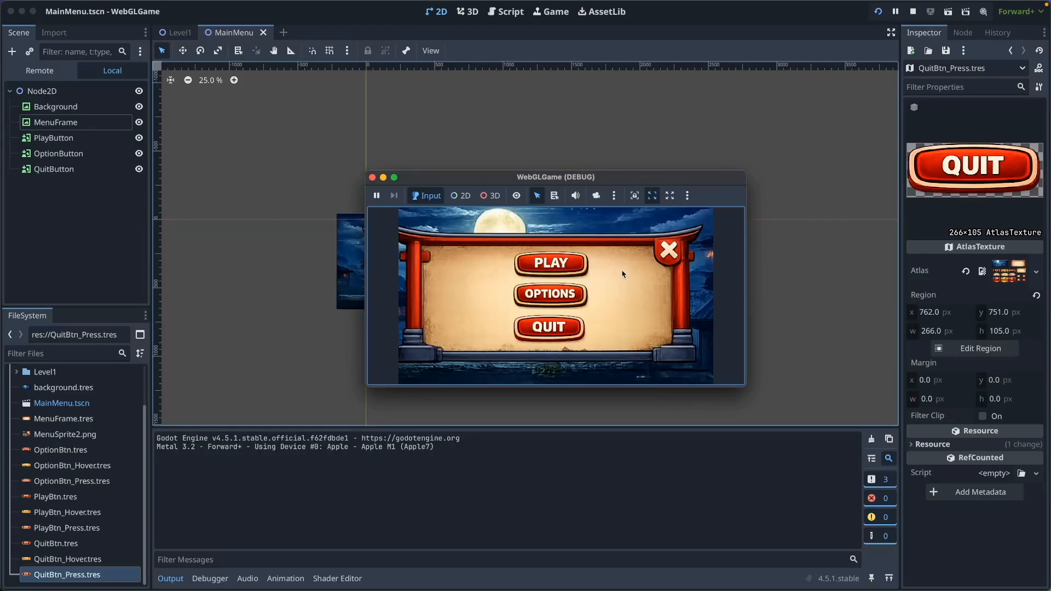
left_click(373, 178)
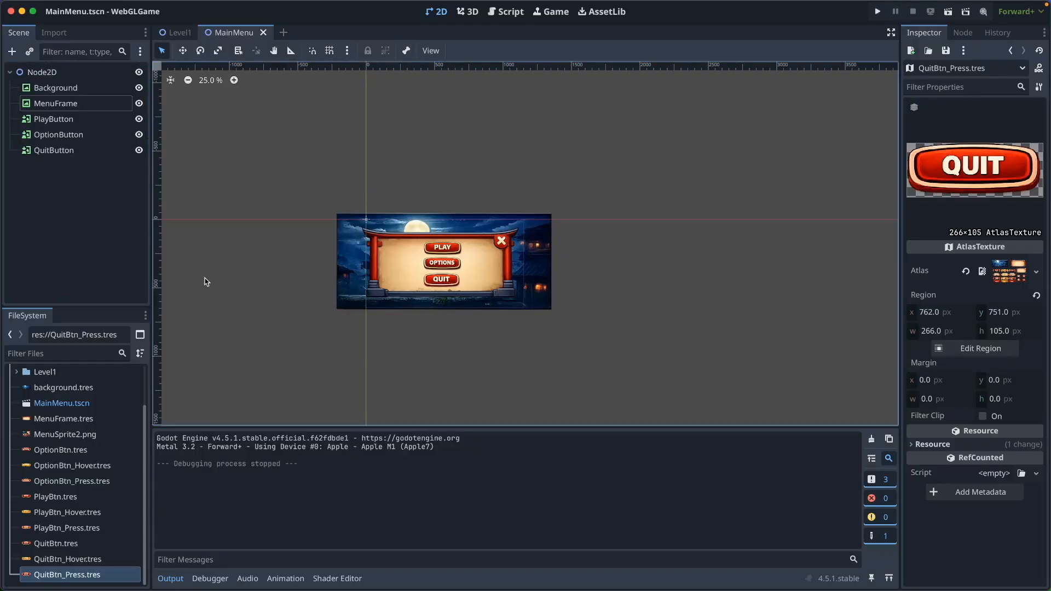
Add a Panel under Node2D and name it OptionsPanel
left_click(49, 72)
left_click(11, 50)
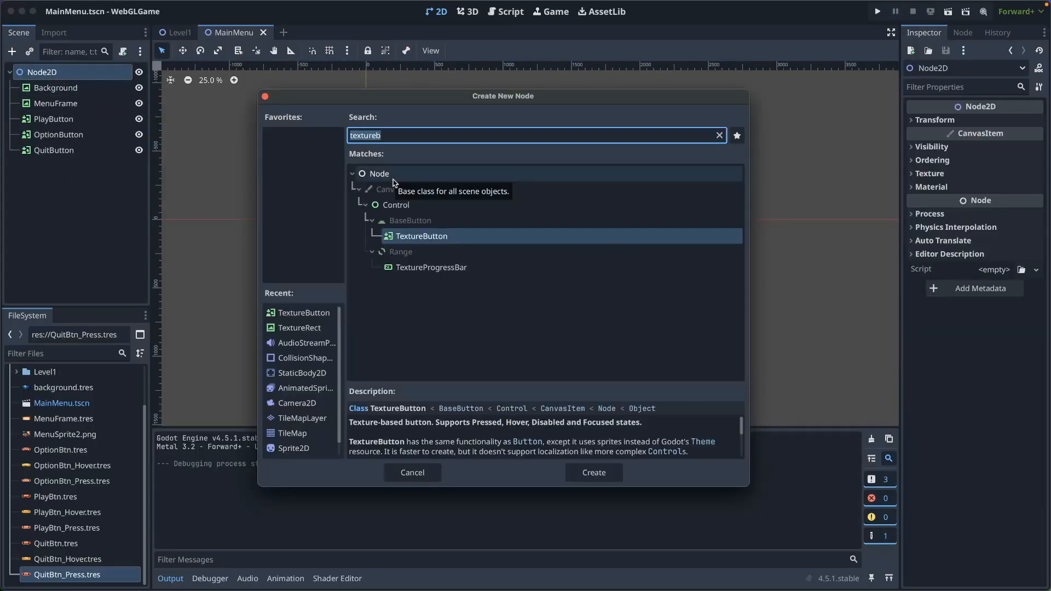
key("BackSpace")
type("panel")
left_click(594, 473)
double_click(65, 166)
key("Return")
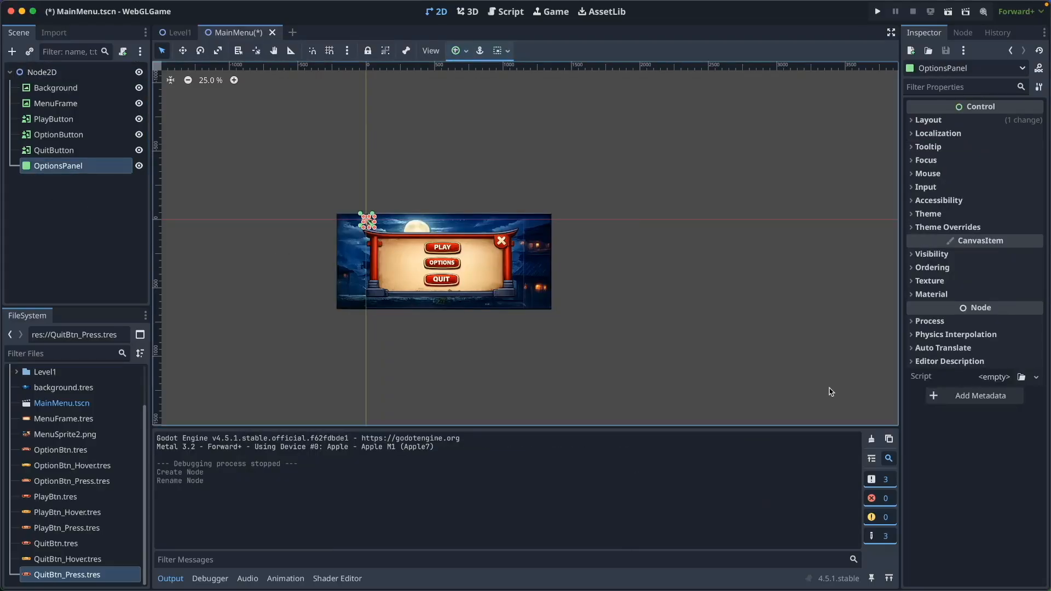
Add a TextureRect child inside OptionsPanel
key("ctrl+a")
type("texturer")
left_click(594, 473)
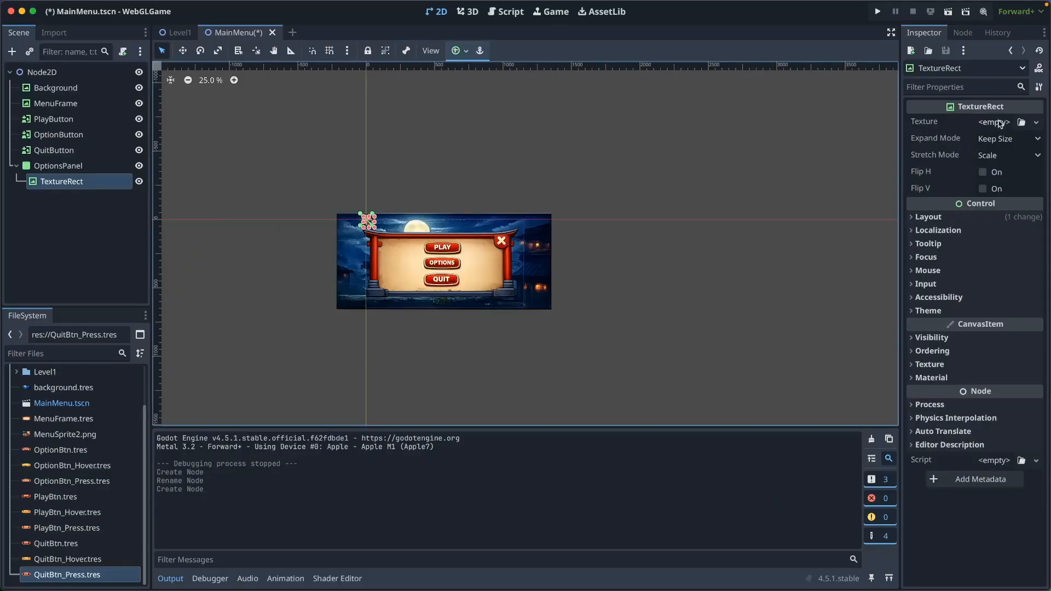
left_click(1021, 123)
left_click(320, 110)
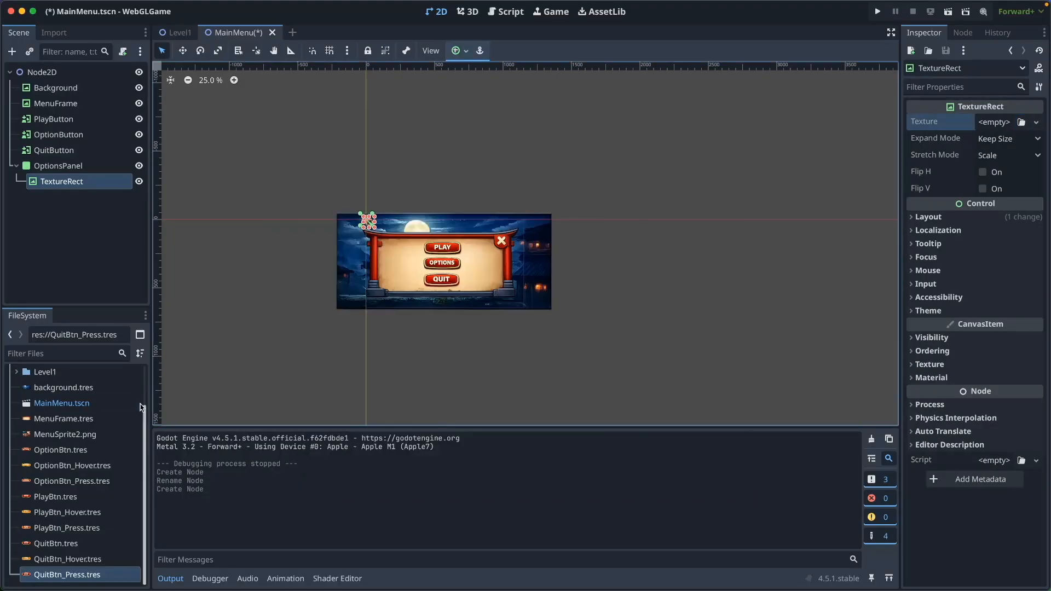
Create OptionFrame.tres from MenuFrame.tres with the plain X-corner frame region and assign it to the TextureRect
right_click(88, 421)
left_click(121, 481)
type("OptionFrame")
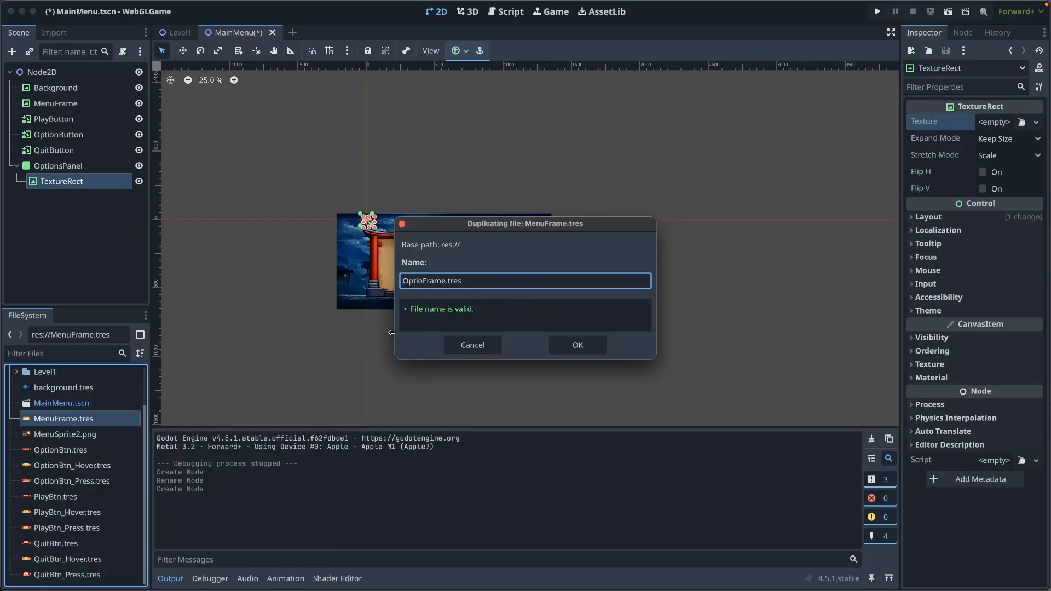
key("Return")
left_click(964, 350)
scroll(695, 323, "up", 2)
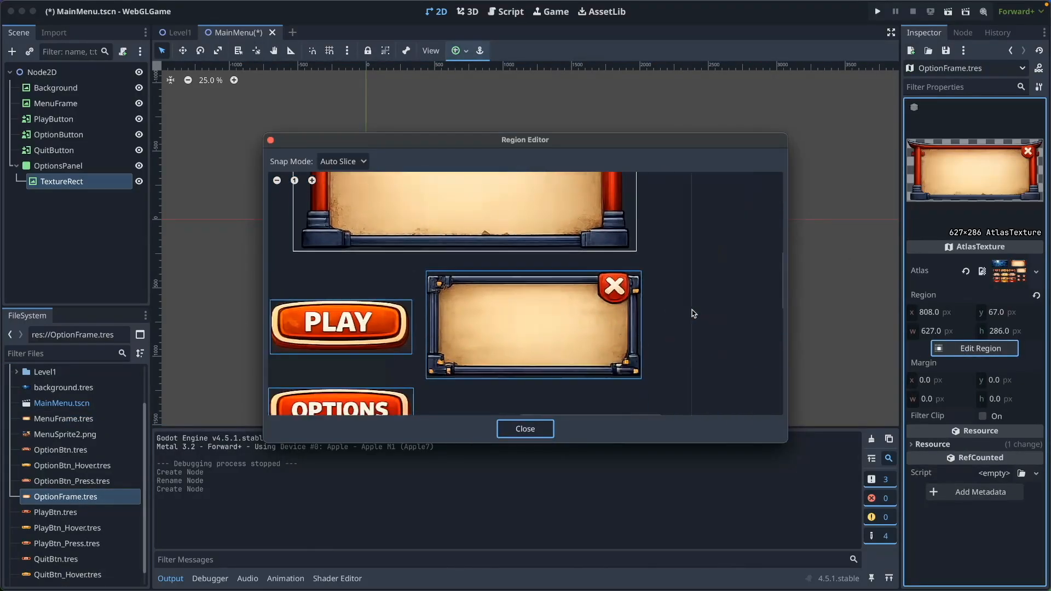
left_click(629, 328)
left_click(520, 429)
left_click(63, 181)
left_click(845, 171)
left_click(1021, 122)
left_click(555, 327)
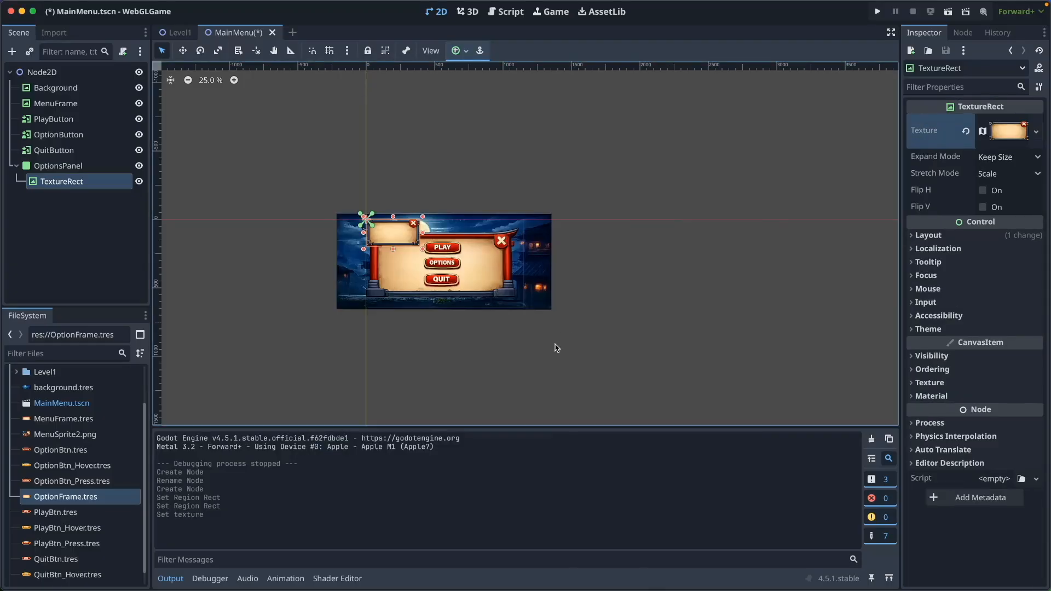
Centre-anchor the options frame and stretch it to cover the scene at 1131×567
left_click_drag(397, 231, 446, 255)
left_click(459, 51)
left_click(482, 110)
left_click(449, 277)
left_click_drag(394, 228, 540, 214)
left_click_drag(509, 242, 474, 257)
left_click_drag(504, 229, 526, 218, "shift")
left_click_drag(479, 254, 465, 257)
left_click_drag(512, 221, 524, 215, "shift")
mouse_move(467, 259)
left_mouse_down()
mouse_move(467, 277)
mouse_move(470, 264)
left_mouse_up()
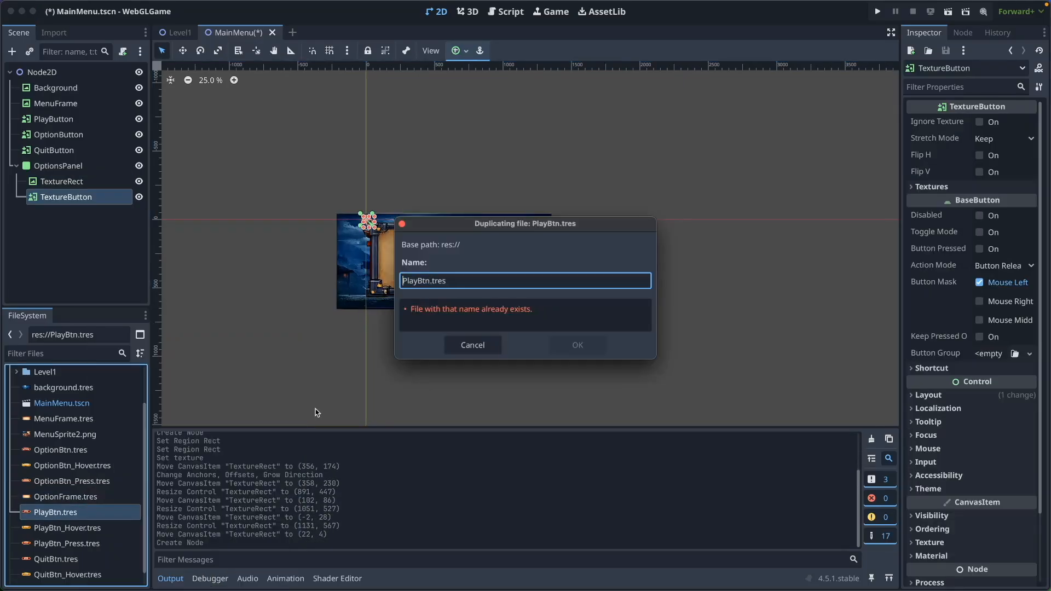
Duplicate a PlayBtn texture as CloseBtn.tres
key("shift+Right")
key("shift+Right")
key("shift+Right")
key("shift+Right")
type("Close")
key("Return")
scroll(85, 507, "down", 3)
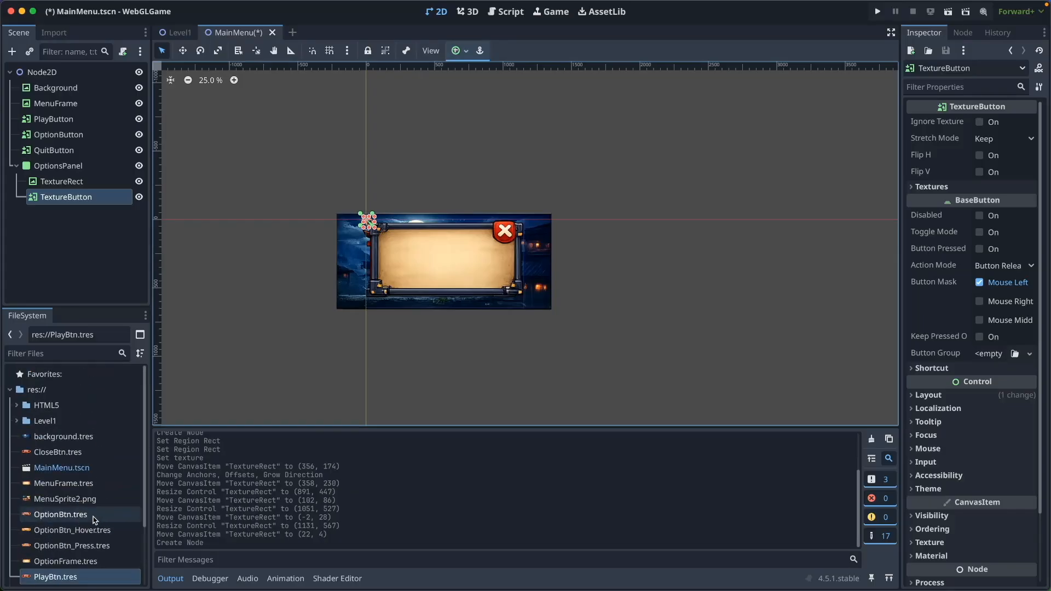
Set the CloseBtn.tres texture region to the red X
left_click(57, 452)
left_click(974, 348)
left_click(574, 287)
left_click(533, 429)
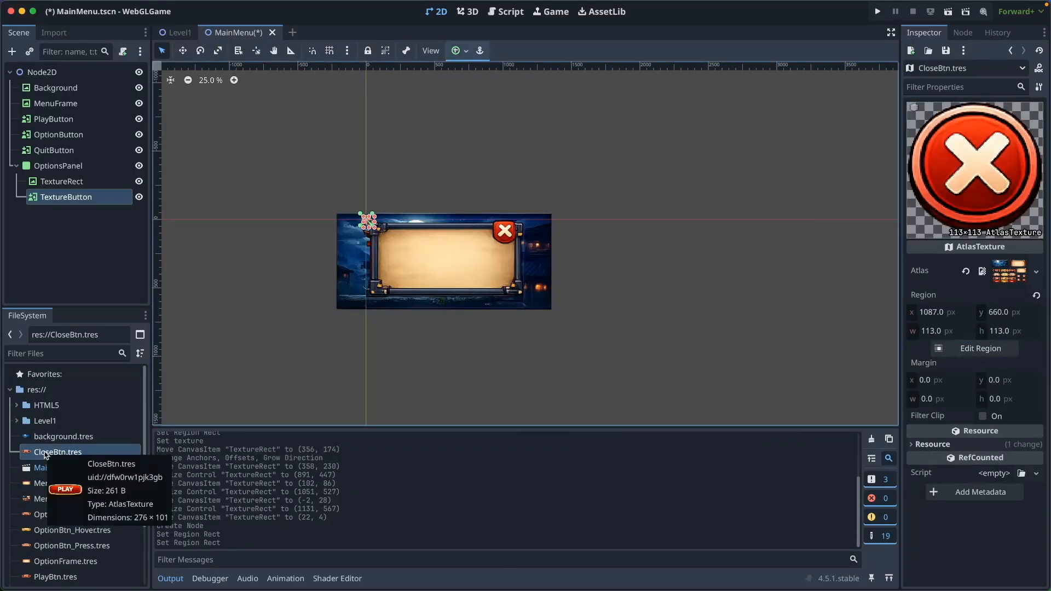
Rename the TextureButton to CloseButton and the TextureRect to OptionFrame
left_click(68, 198)
double_click(70, 201)
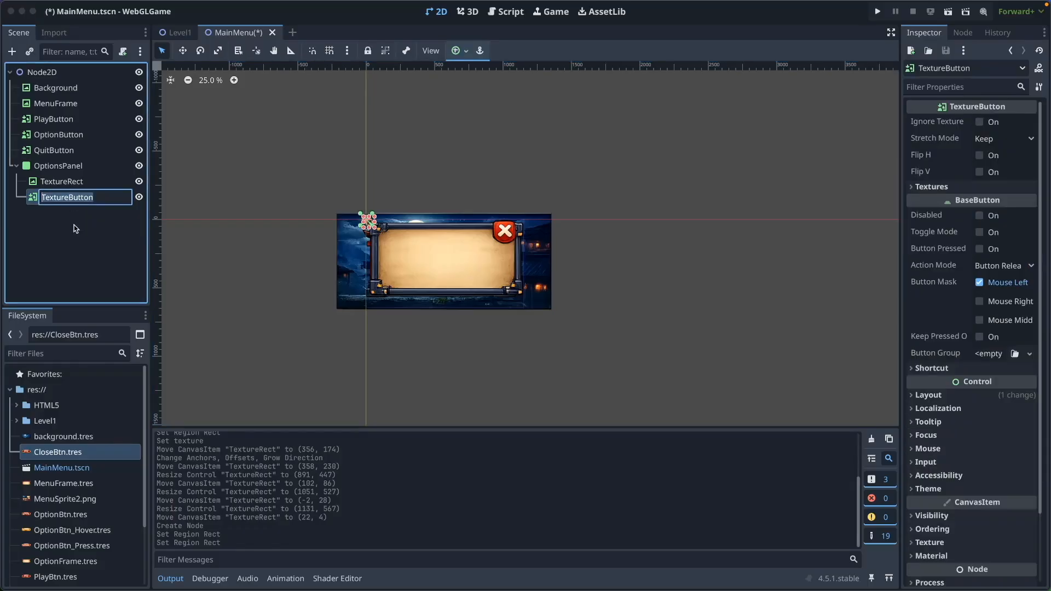
type("Close")
key("Return")
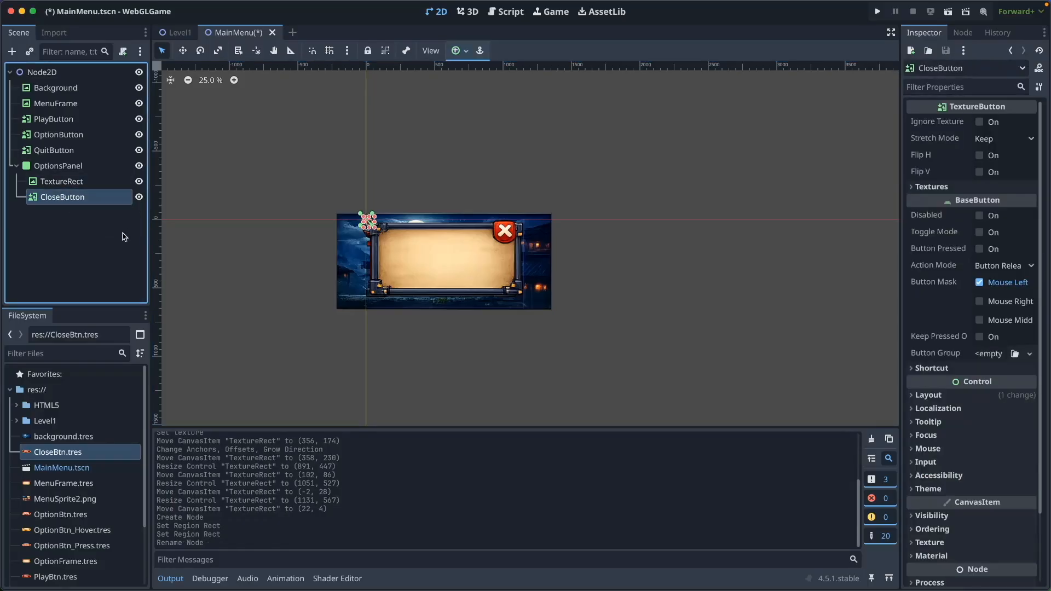
double_click(68, 183)
type("OptionF")
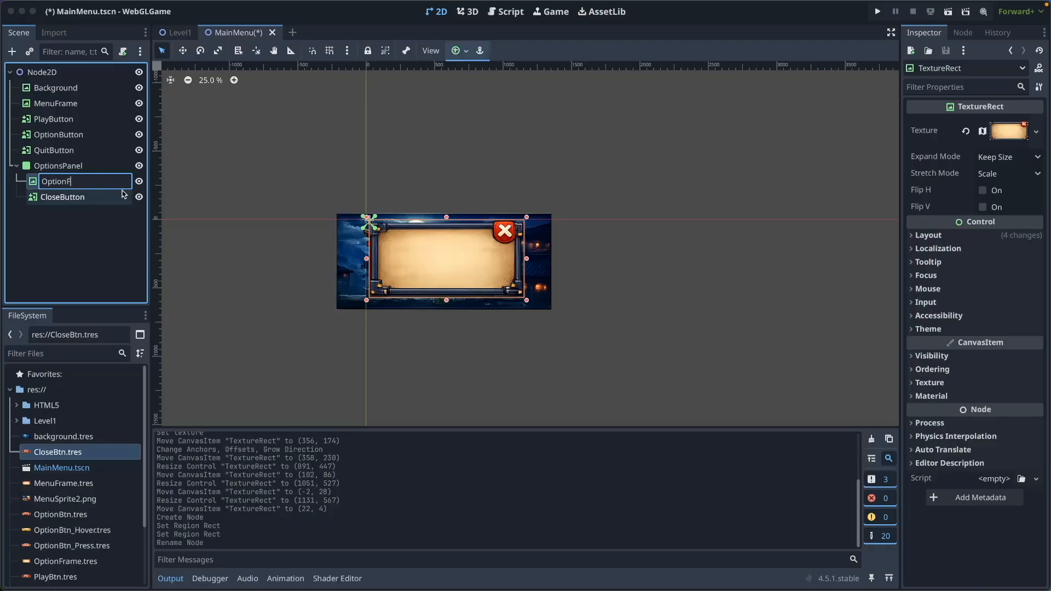
type("rame")
Assign CloseBtn.tres as the CloseButton's Normal texture
left_click(123, 195)
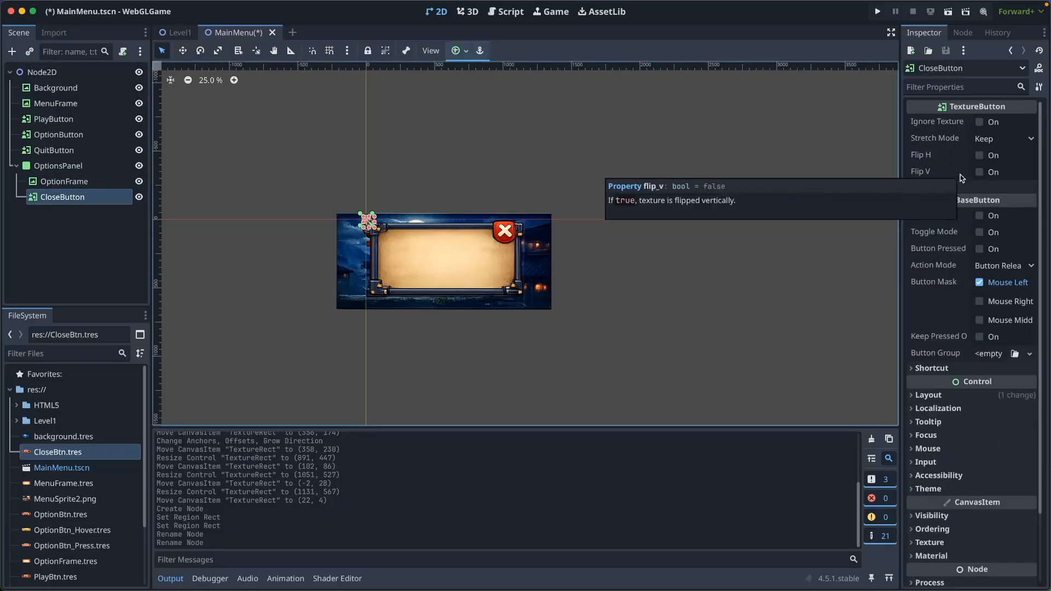
left_click(930, 187)
left_click(1014, 201)
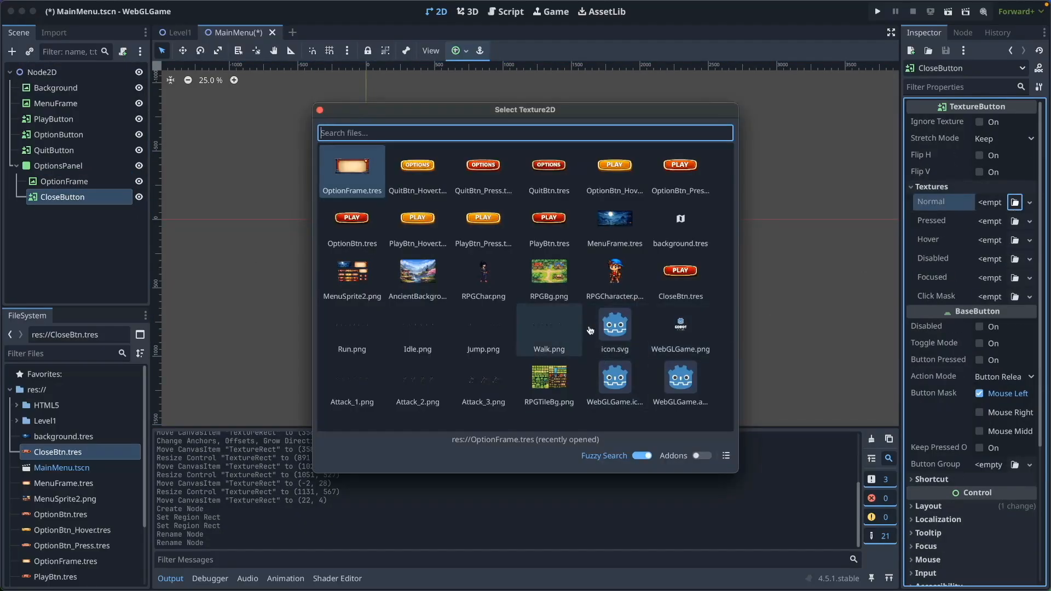
double_click(680, 271)
Center-anchor the CloseButton, size it onto the frame's top-right corner, and save the scene
left_click(458, 51)
left_click(483, 111)
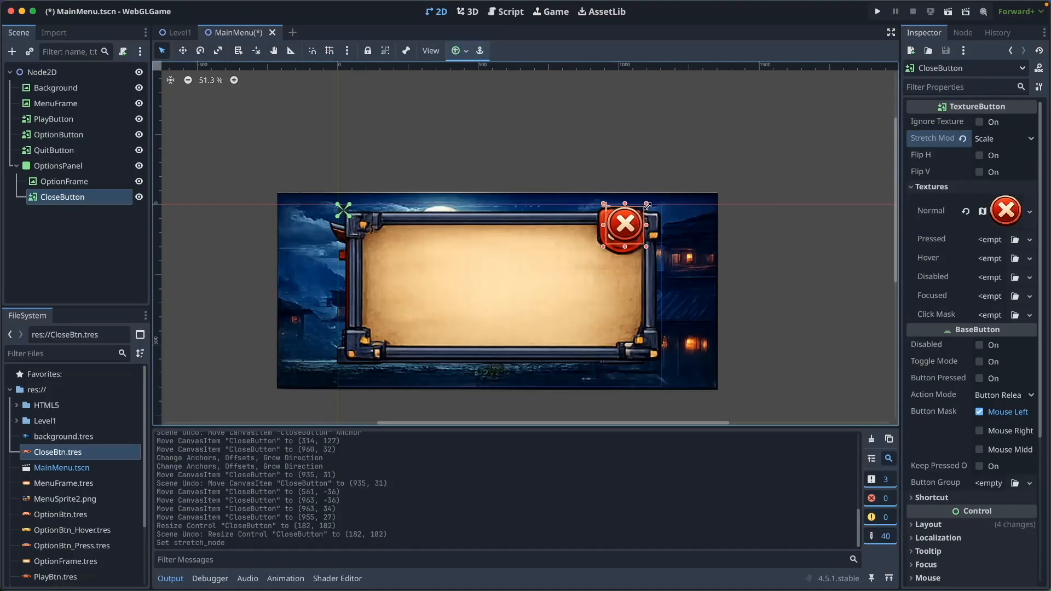
left_click_drag(647, 206, 617, 220)
key("ctrl+s")
left_click(58, 165)
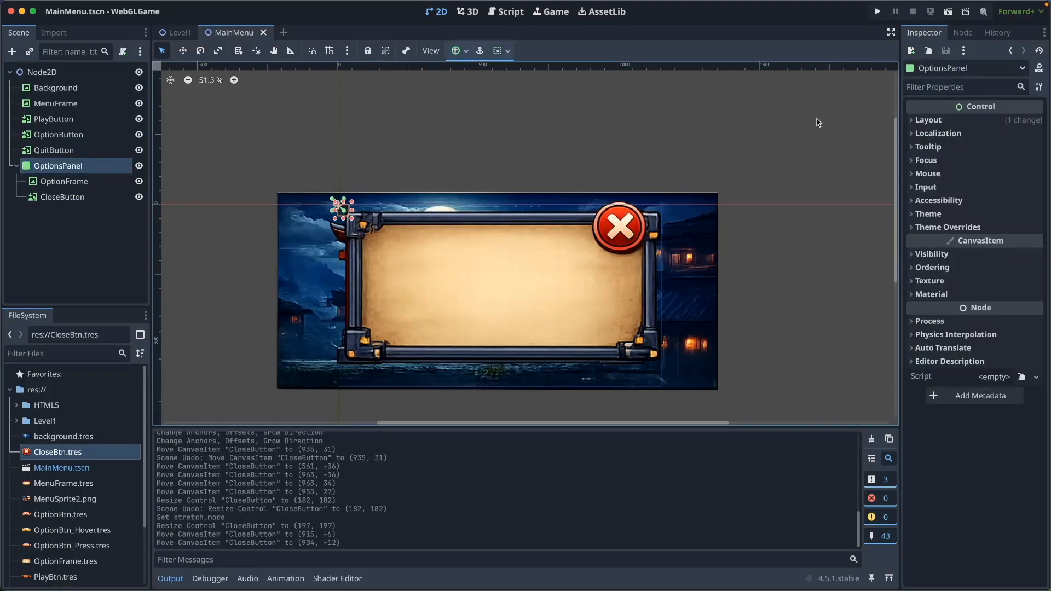
Hide the OptionsPanel so the three-button menu shows, and save the scene
left_click(931, 254)
left_click(982, 269)
left_click(982, 269)
left_click(982, 269)
left_click(981, 269)
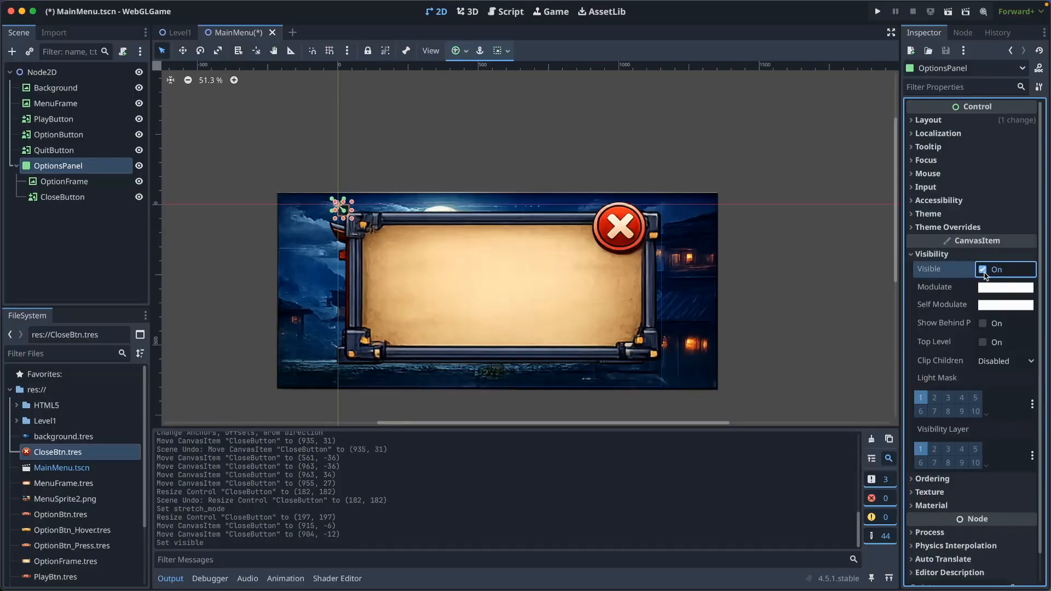
left_click(981, 270)
left_click(91, 212)
key("ctrl+s")
left_click(138, 167)
left_click(138, 167)
left_click(138, 167)
left_click(138, 167)
key("ctrl+s")
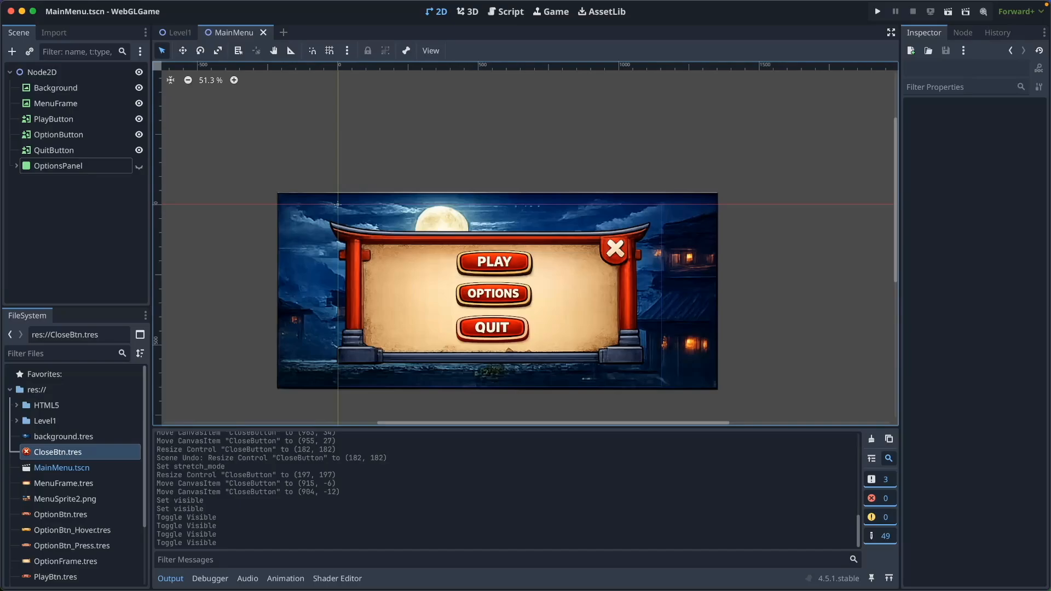
Rename the root Node2D to MainMenu and save
left_click(67, 244)
double_click(53, 74)
type("MainMenu")
key("Return")
key("ctrl+s")
left_click(62, 73)
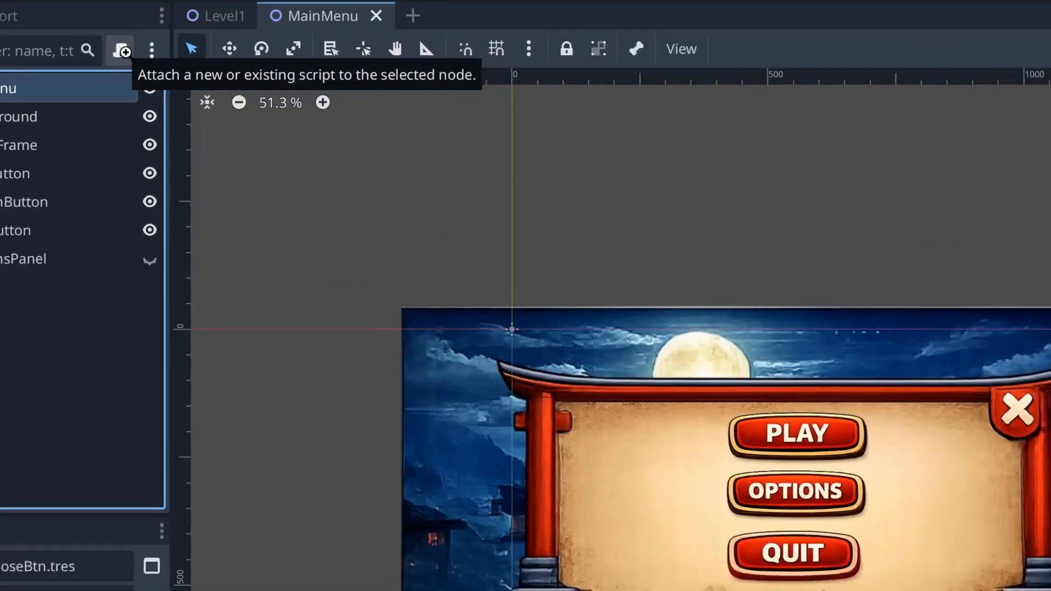
Create and attach res://main_menu.gd to the MainMenu root, then save
left_click(123, 51)
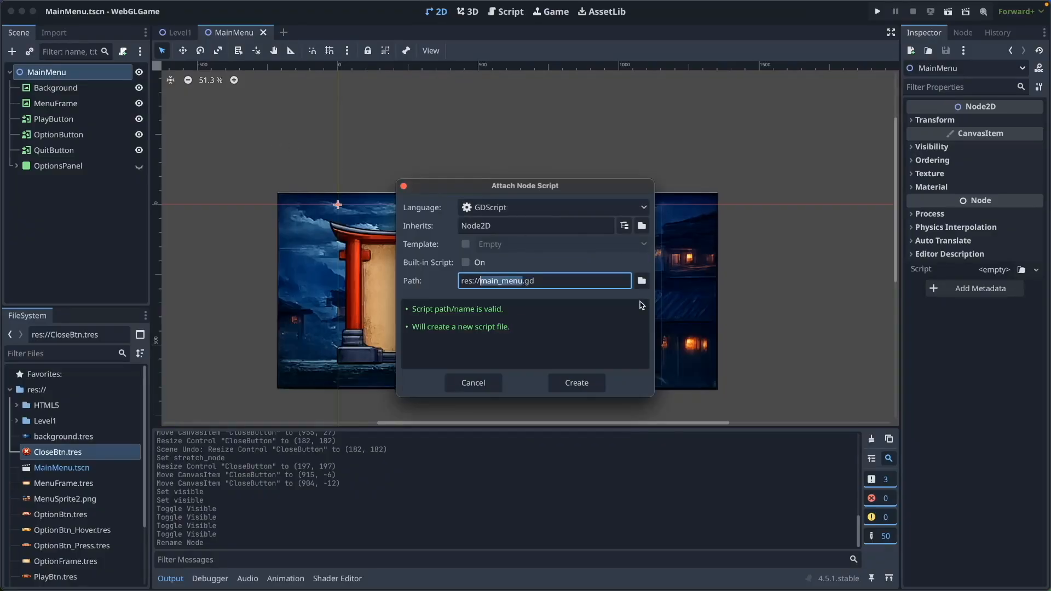
left_click(577, 383)
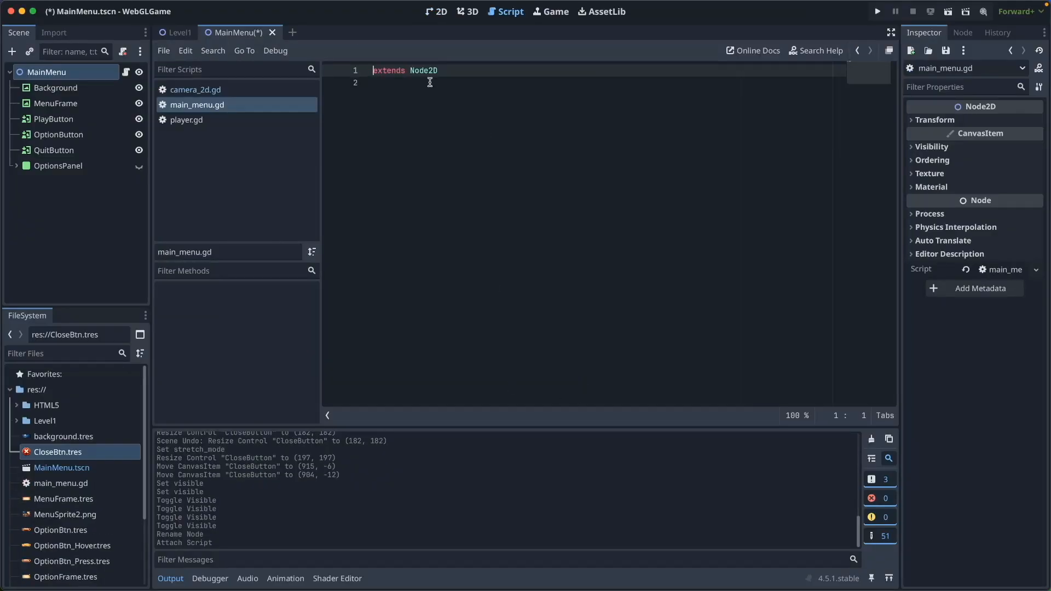
key("Down")
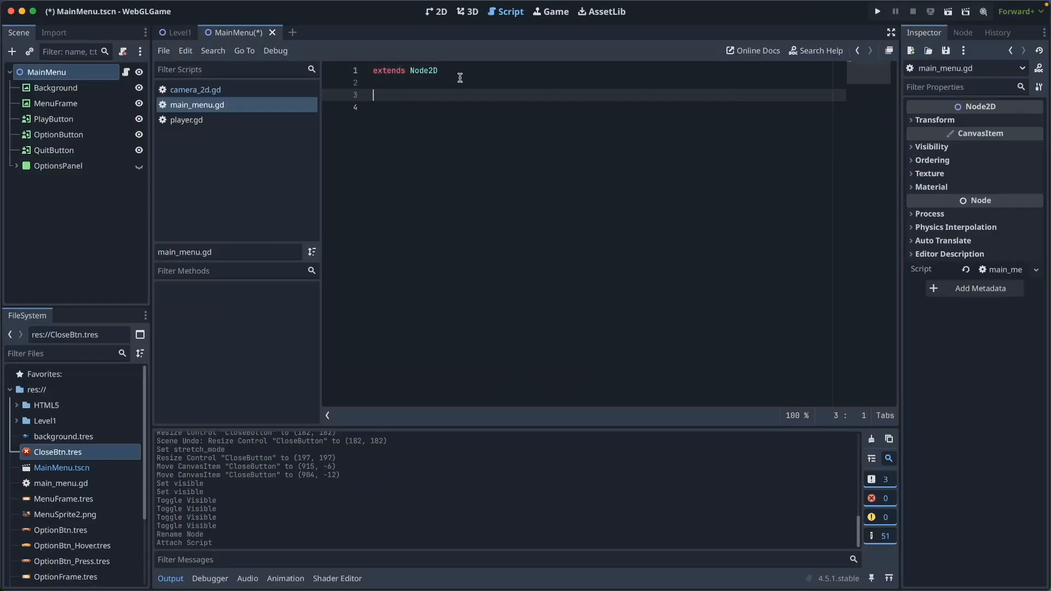
key("ctrl+s")
left_click(63, 119)
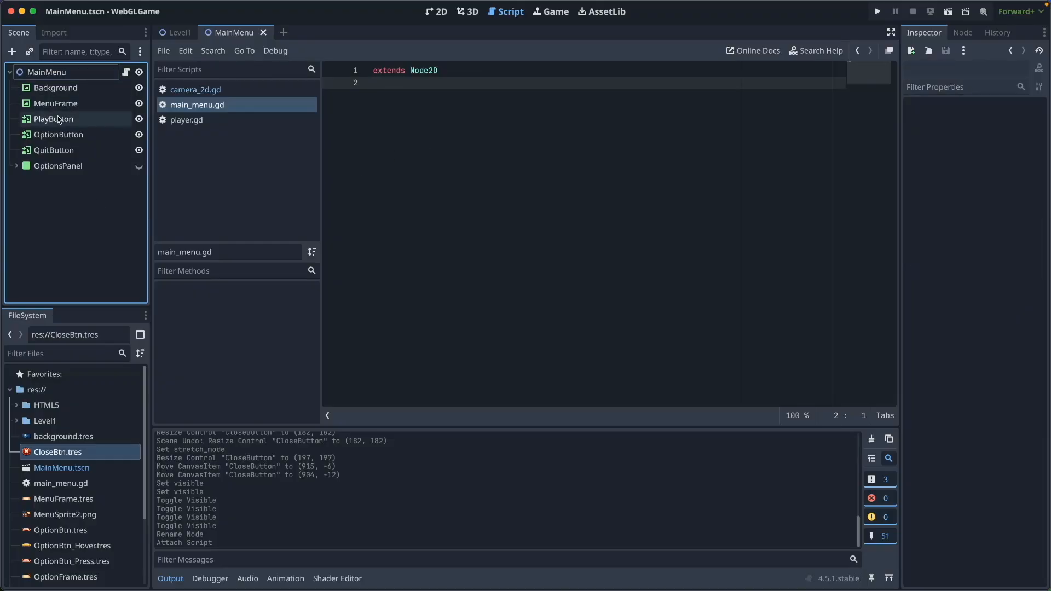
Connect the PlayButton's pressed() signal to _on_play_button_pressed in main_menu.gd
left_click(967, 34)
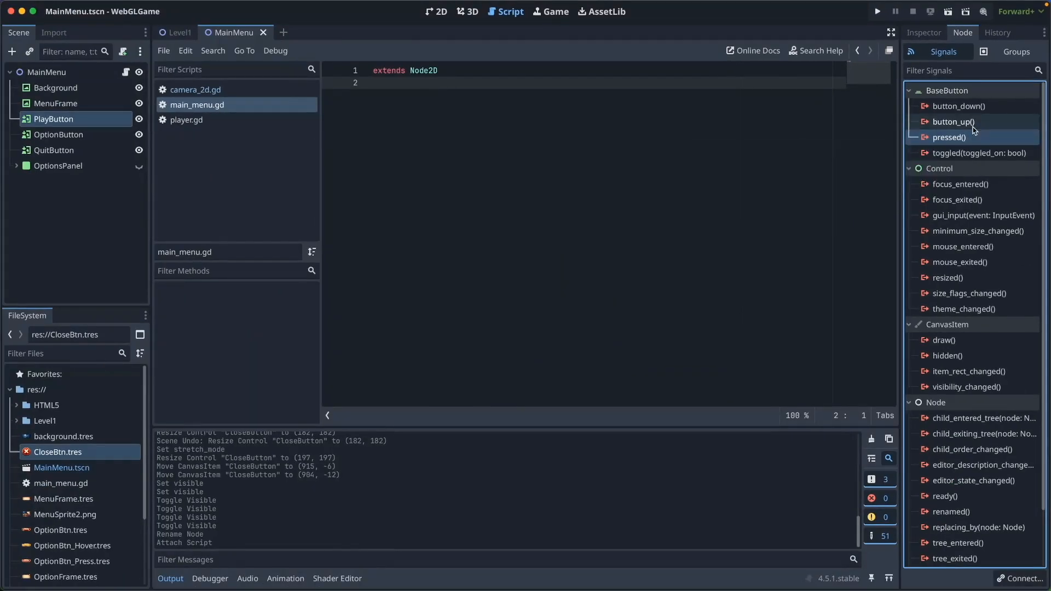
double_click(941, 271)
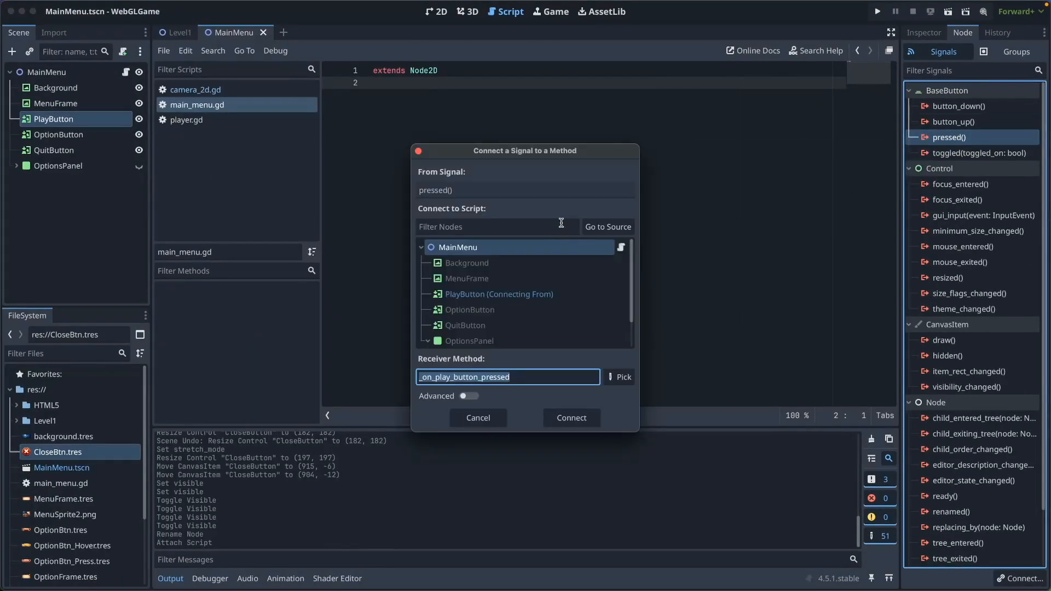
left_click(575, 418)
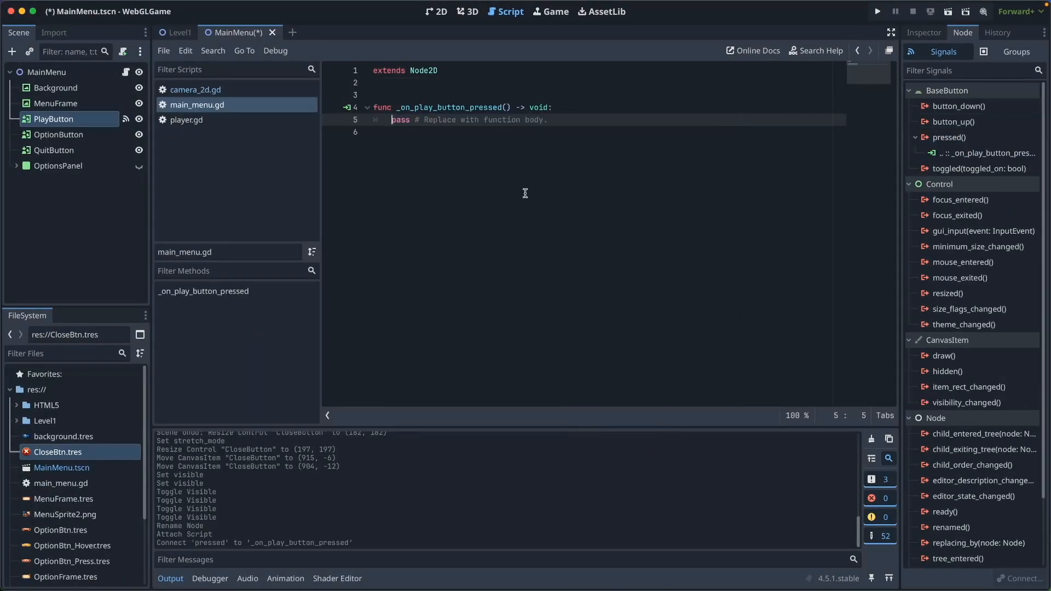
Make the handler call get_tree().change_scene_to_file("res://Level1/Level1.tscn") and save
key("shift+End")
type("get_tree().change")
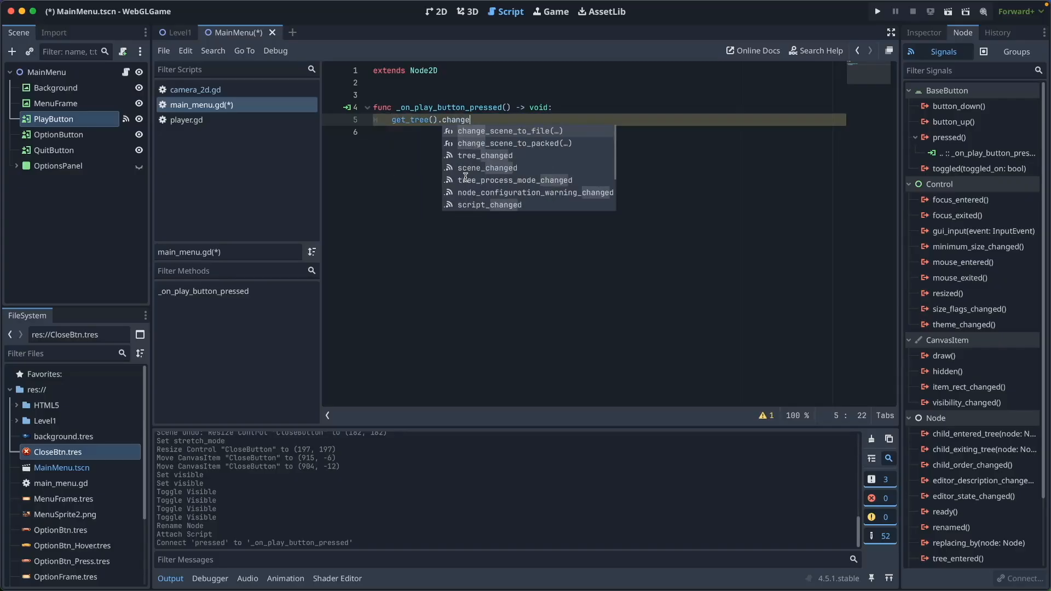
key("Return")
type("\"res")
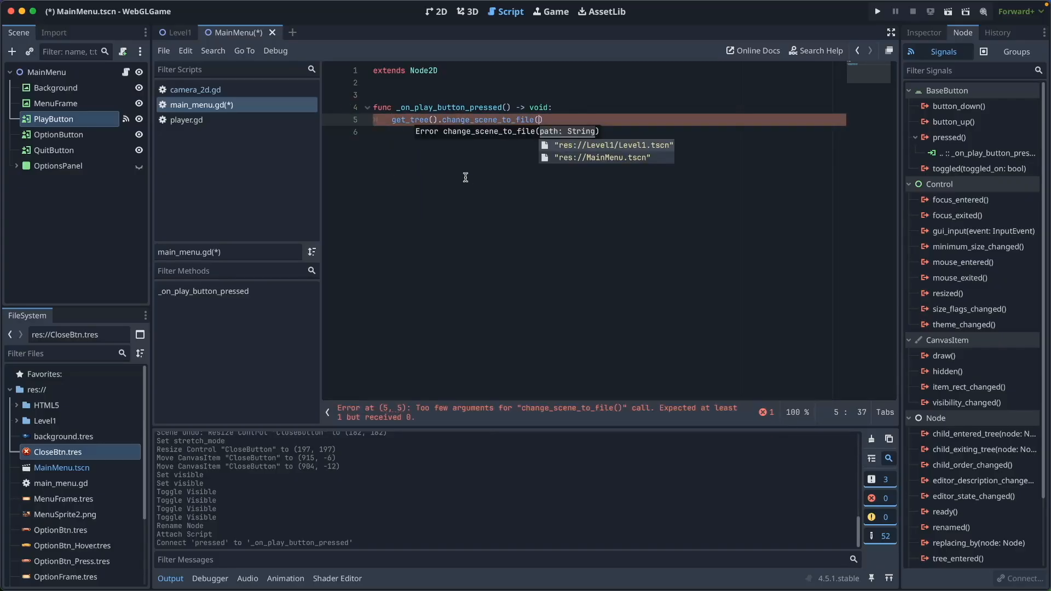
key("Return")
key("ctrl+s")
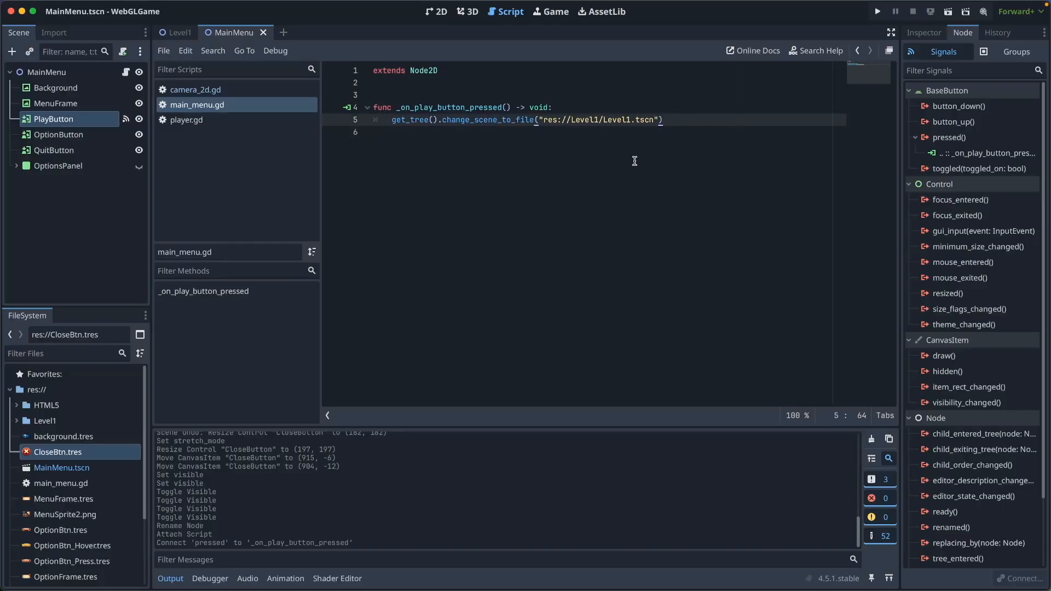
left_click(66, 134)
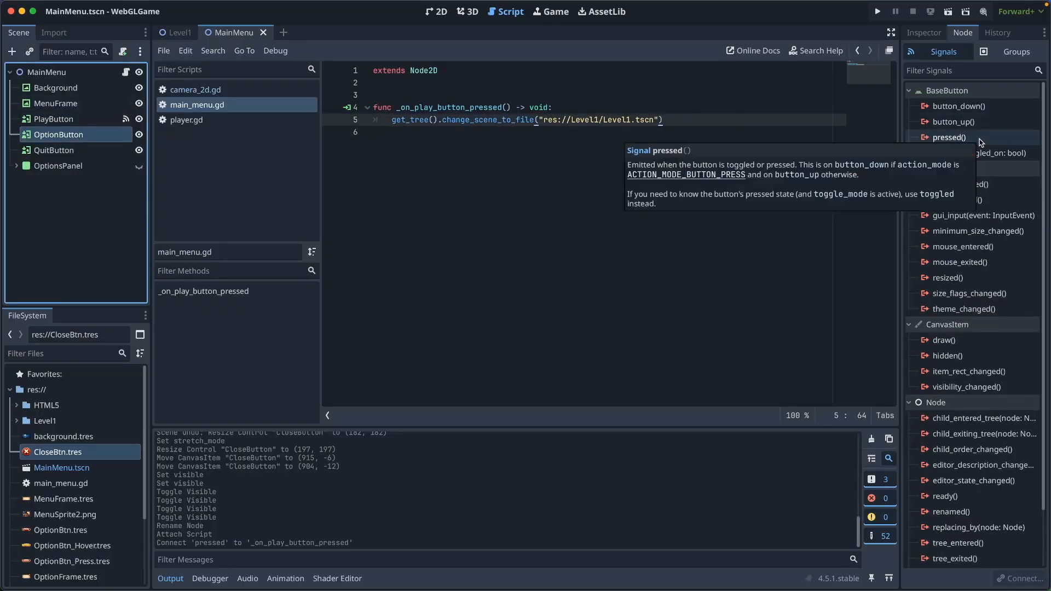
Connect OptionButton's pressed() to a handler setting $OptionsPanel.visible = true
double_click(963, 137)
left_click(573, 417)
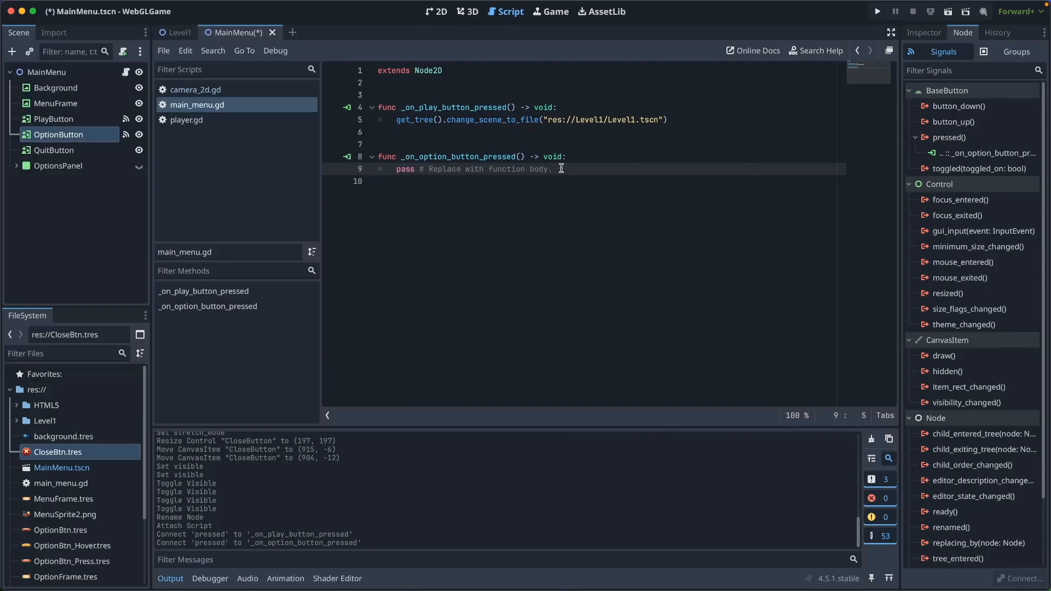
left_click_drag(561, 168, 392, 174)
key("BackSpace")
type("$")
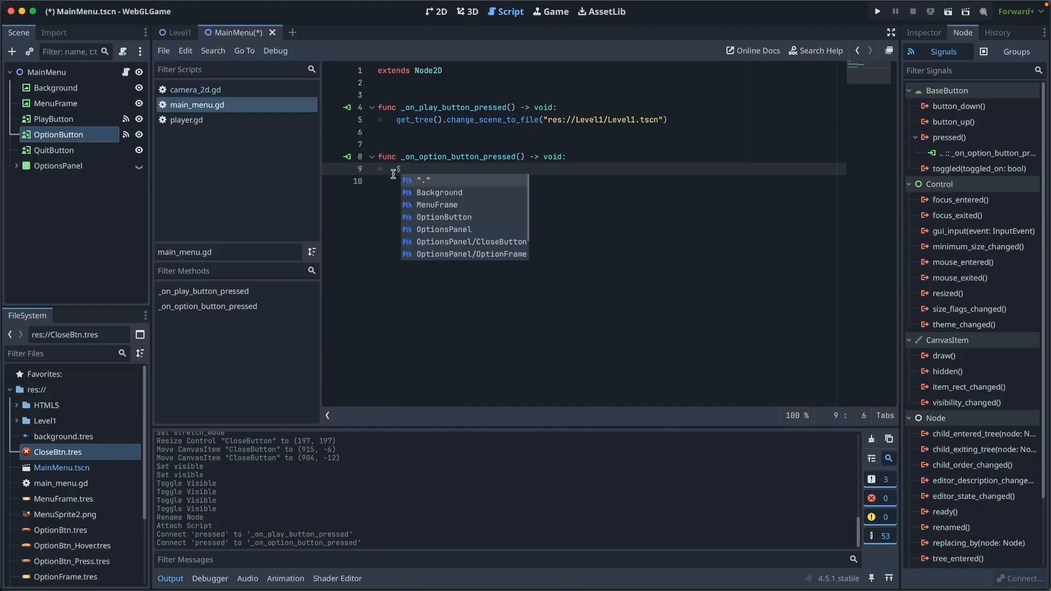
type("OptionsPanel.visible = true")
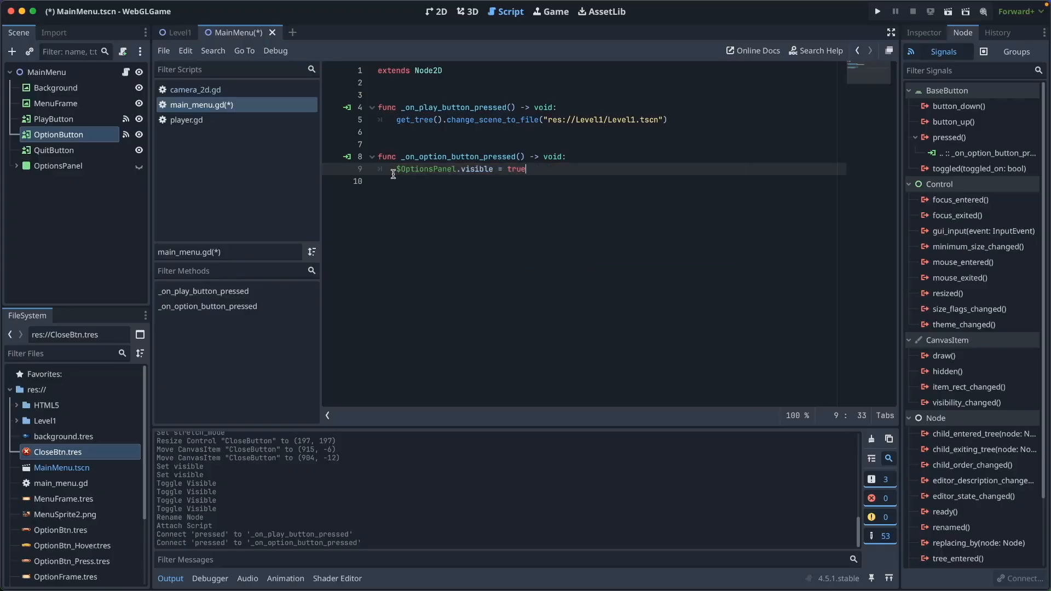
key("Return")
key("Return")
Connect QuitButton's pressed() to a handler calling get_tree().quit()
left_click(60, 150)
double_click(968, 137)
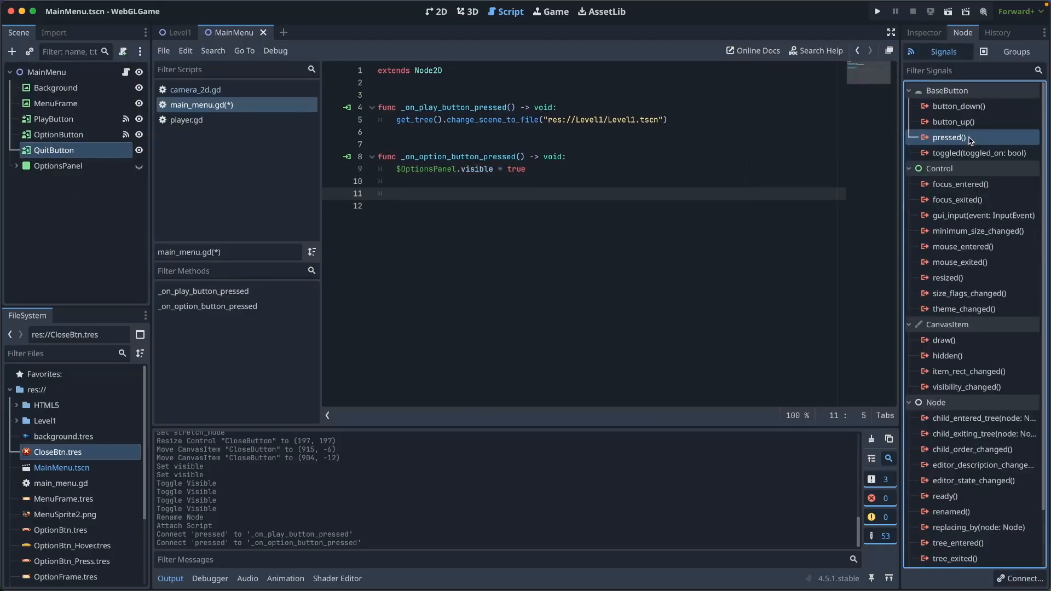
left_click(595, 418)
left_click_drag(552, 242, 419, 242)
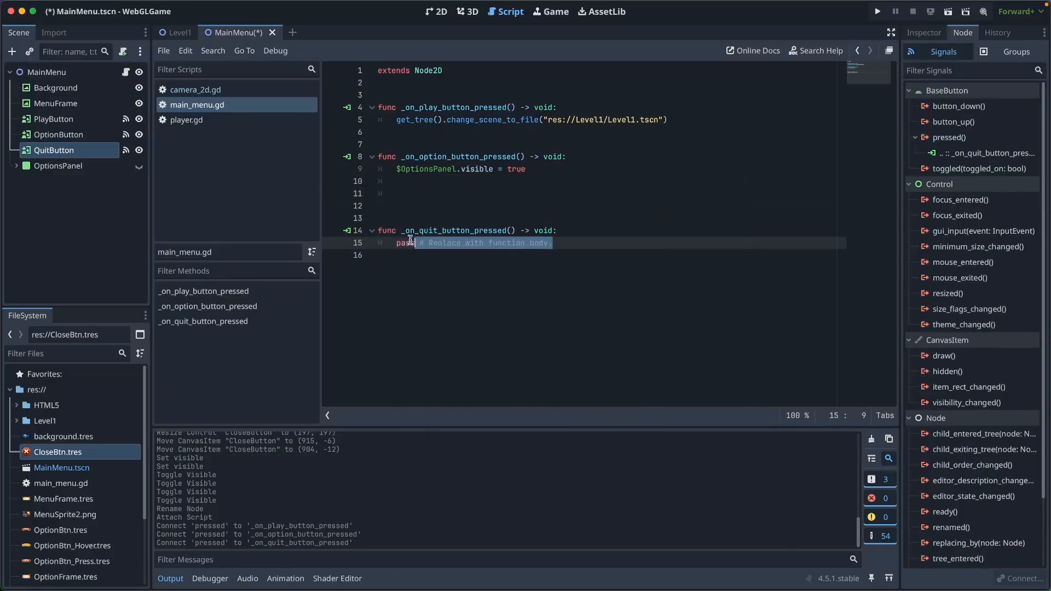
type("get_tree().quit(")
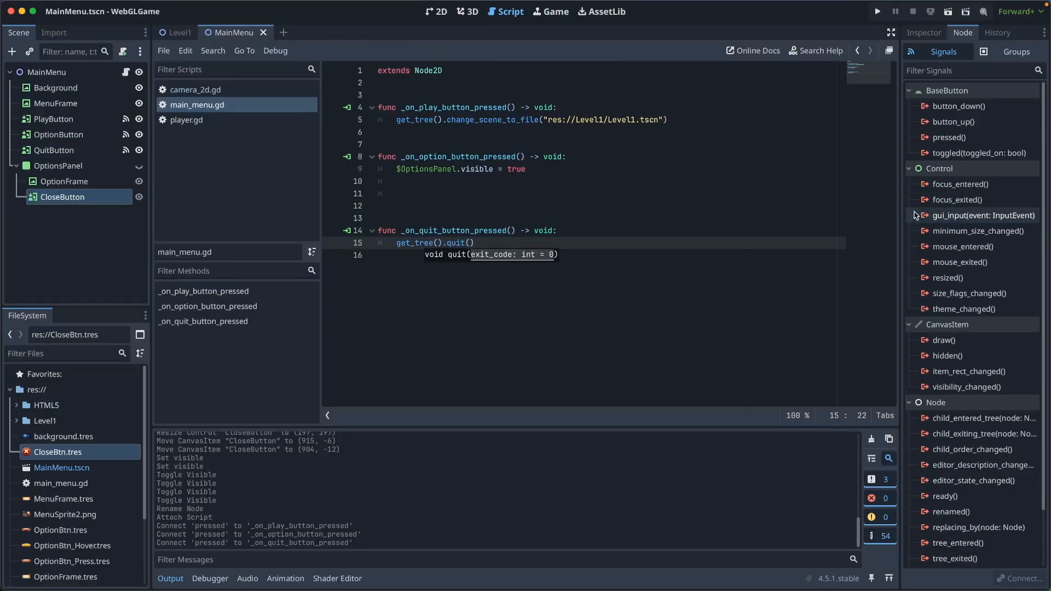
Connect CloseButton's pressed() to set $OptionsPanel.visible = false, then save the script
double_click(970, 139)
left_click(570, 417)
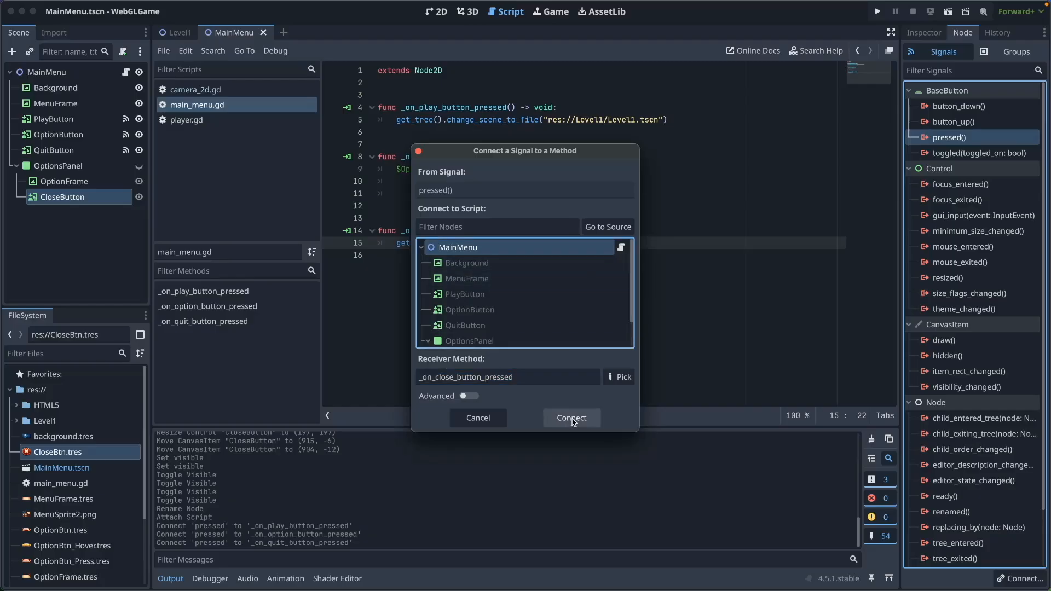
left_click_drag(553, 291, 395, 292)
key("BackSpace")
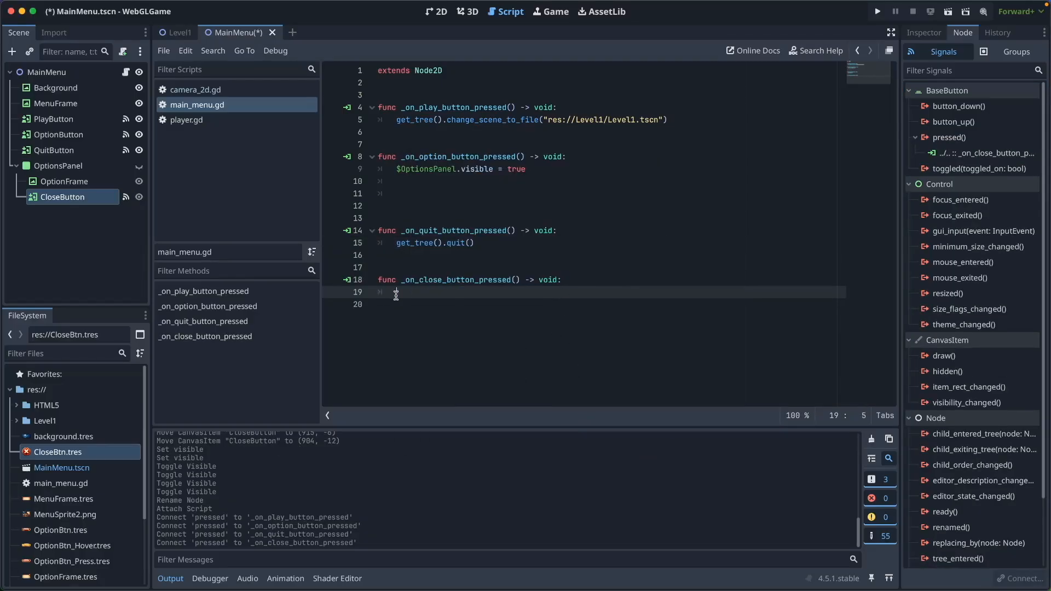
type("$option")
key("Return")
type(".visible = false")
key("super+s")
left_click(651, 317)
left_click(877, 12)
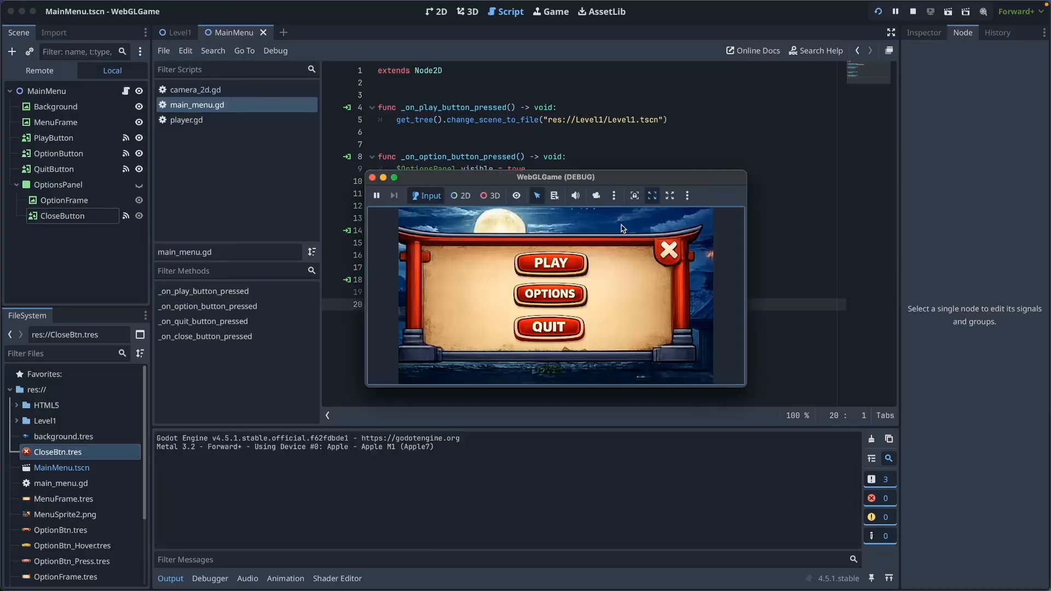
left_click(577, 295)
left_click(684, 236)
left_click(570, 269)
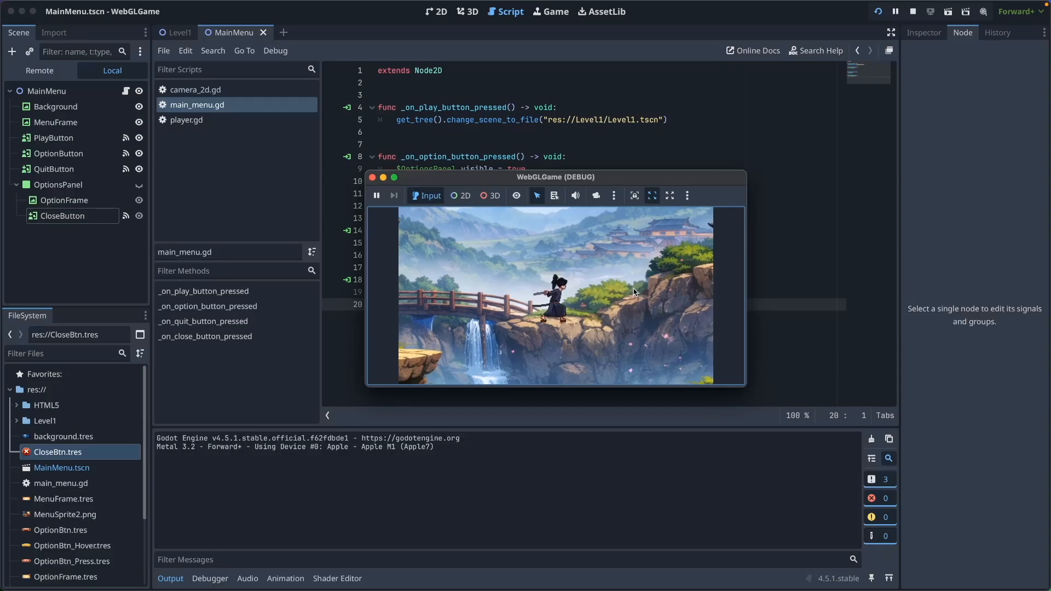
left_click(576, 296)
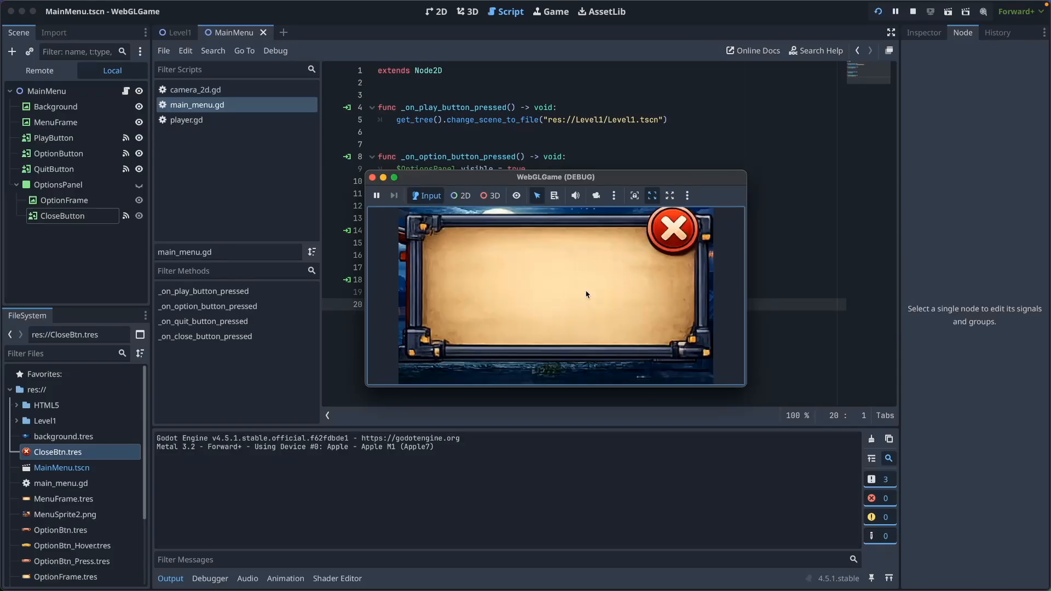
left_click(687, 231)
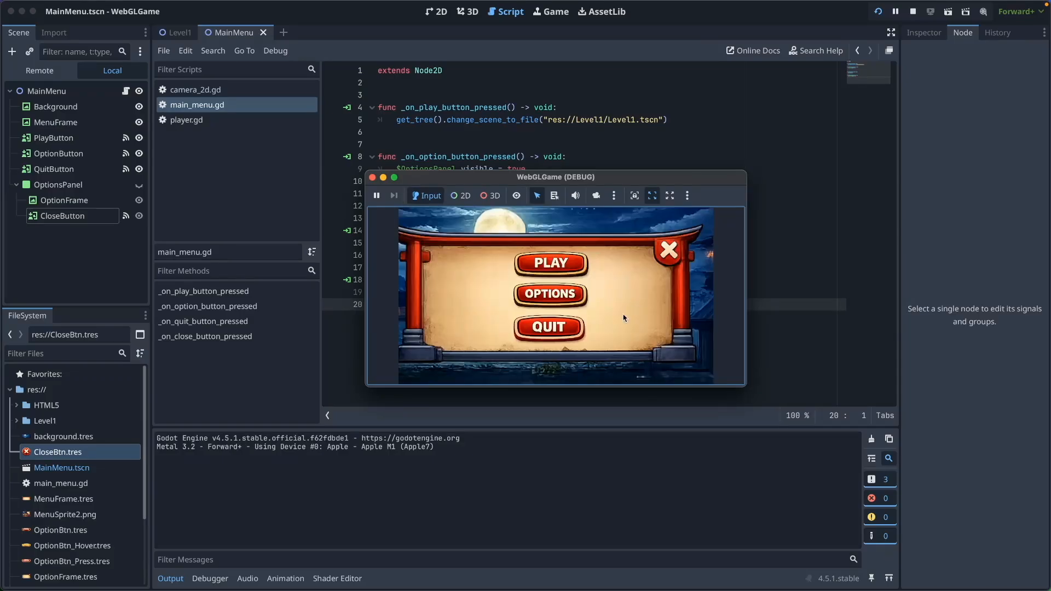
left_click(564, 327)
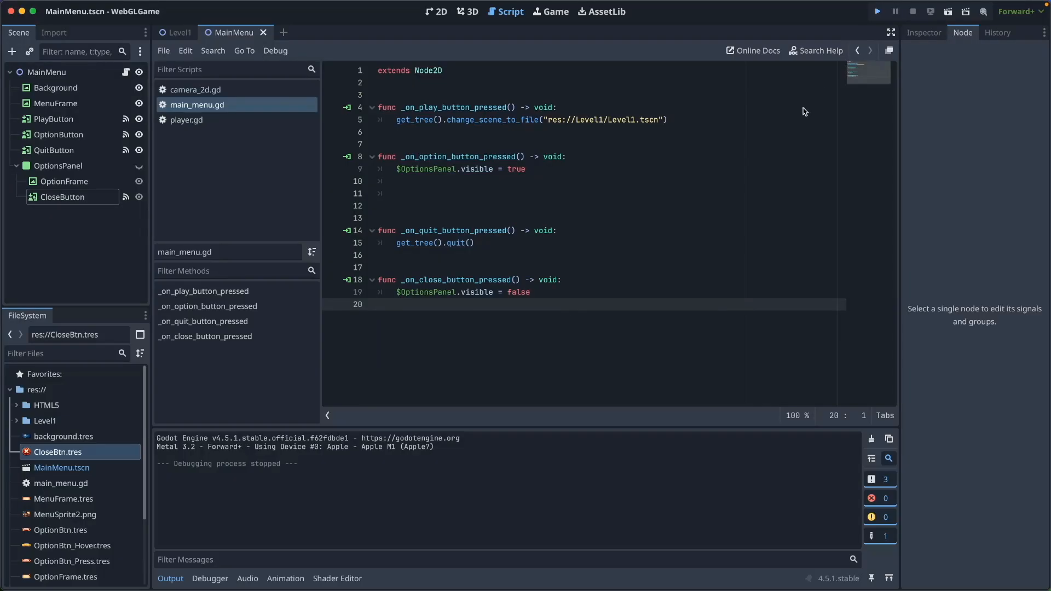
Run the game, open Options, close it with the X, then press PLAY to load Level1
key("super+b")
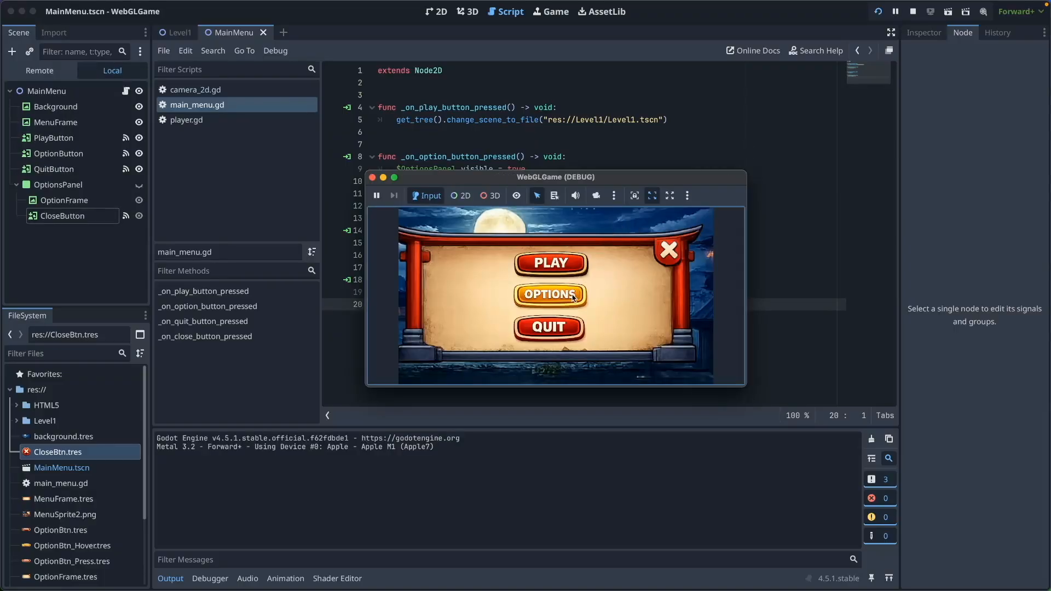
left_click(575, 294)
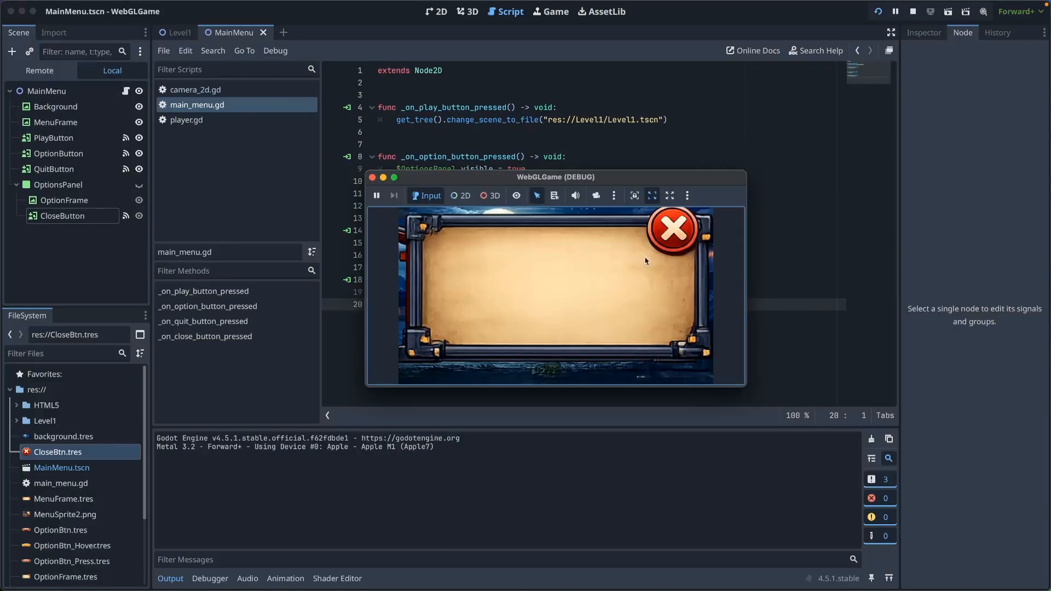
left_click(684, 236)
left_click(578, 272)
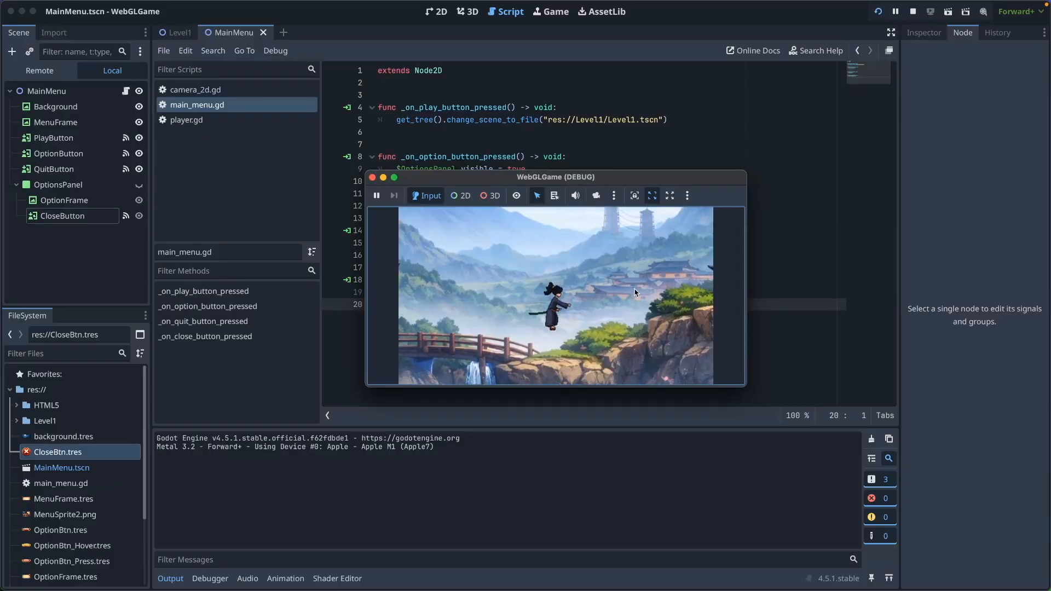